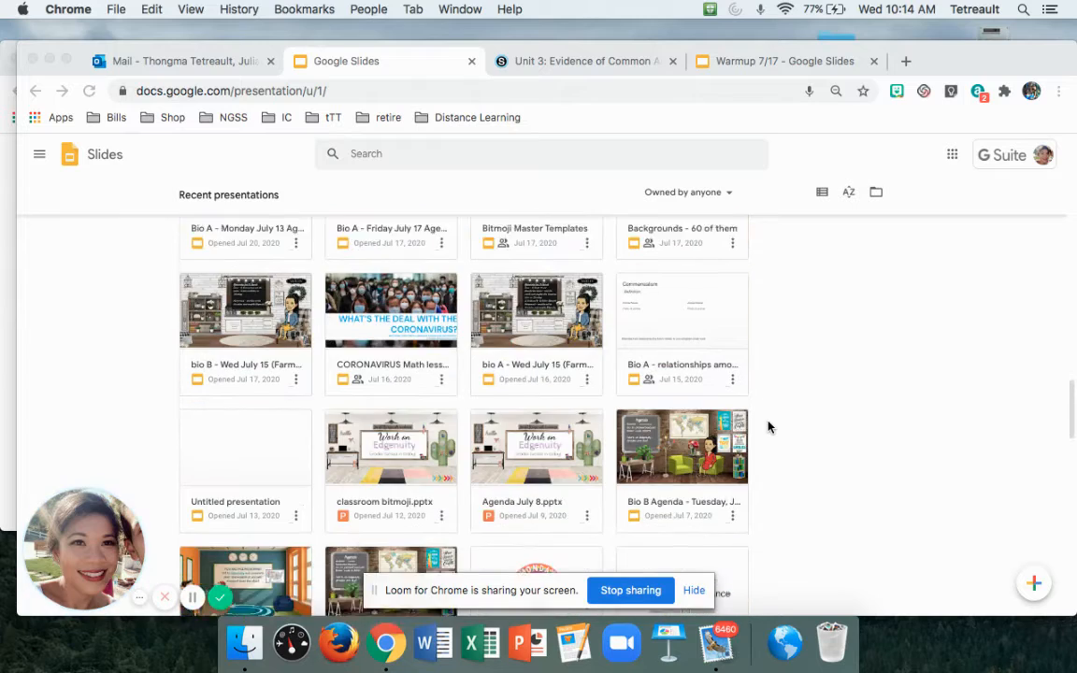
Step: Find the Easing Lockdowns July 13 Discussion presentation among the recent presentations and open it
scroll(768, 427, "down", 4)
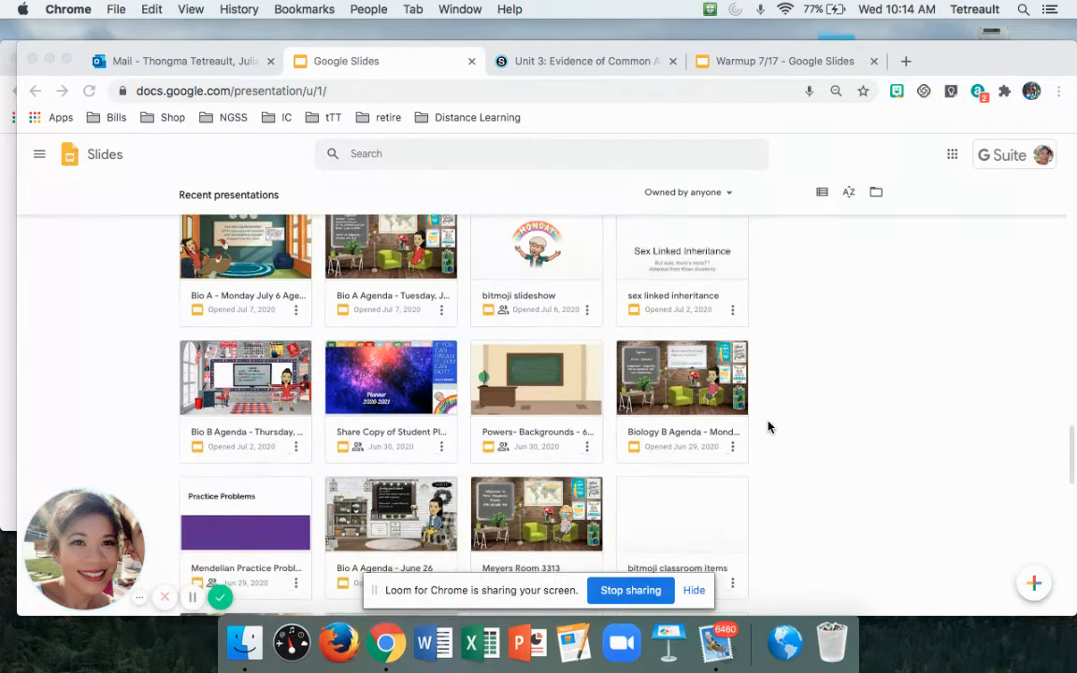
scroll(768, 427, "down", 3)
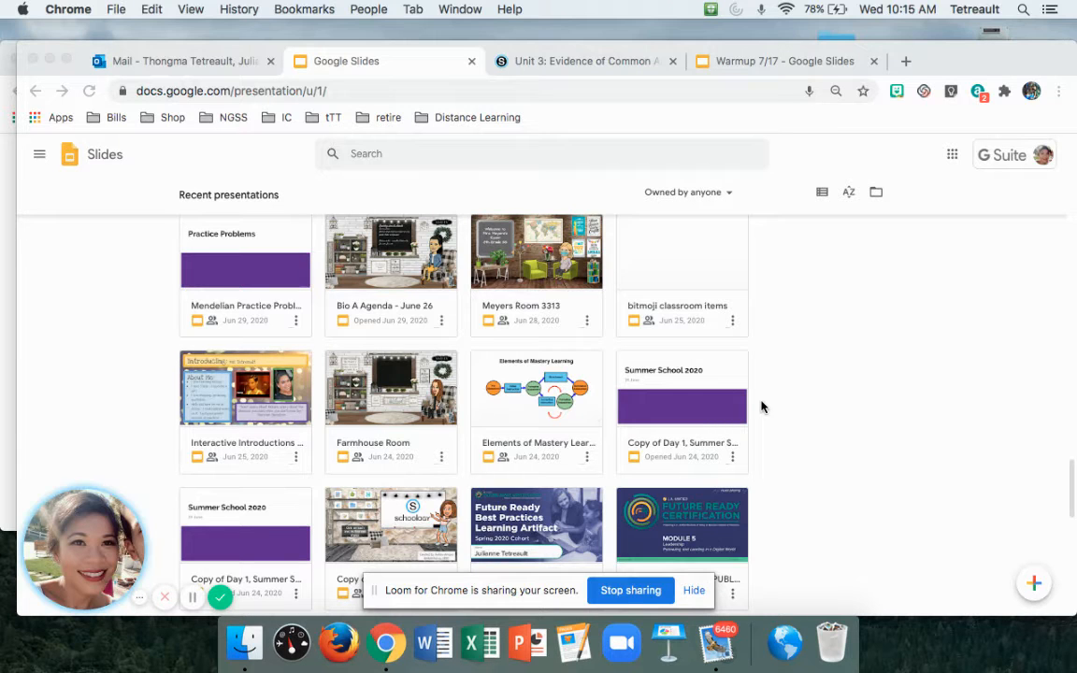
scroll(762, 407, "down", 2)
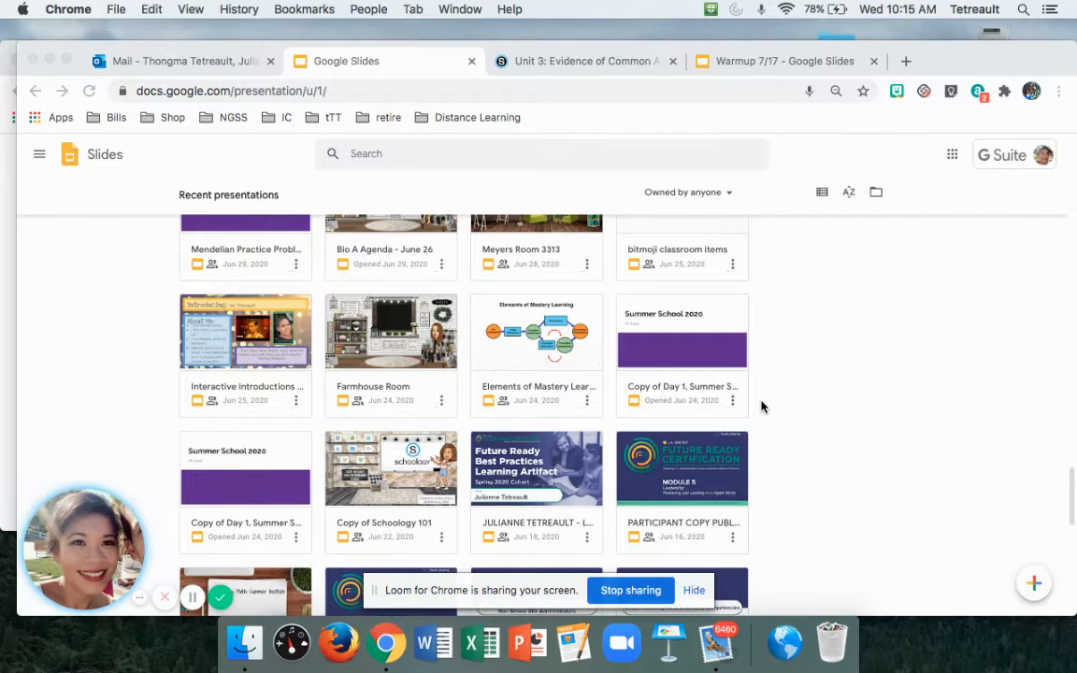
scroll(762, 407, "down", 1)
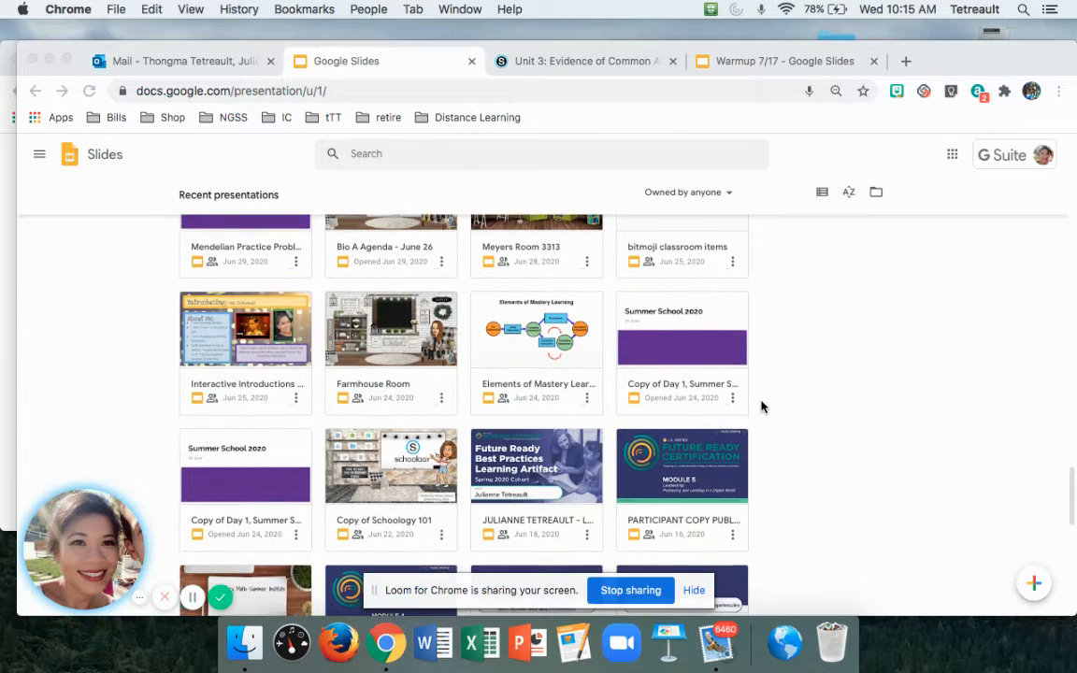
scroll(762, 407, "down", 1)
scroll(762, 407, "up", 4)
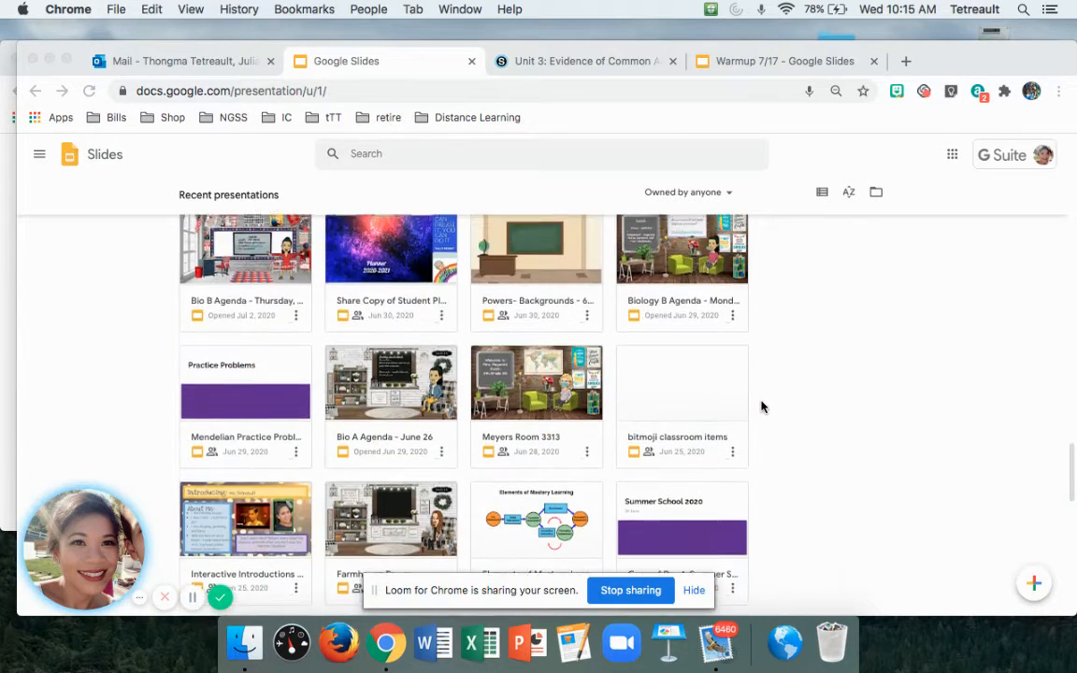
scroll(762, 407, "up", 10)
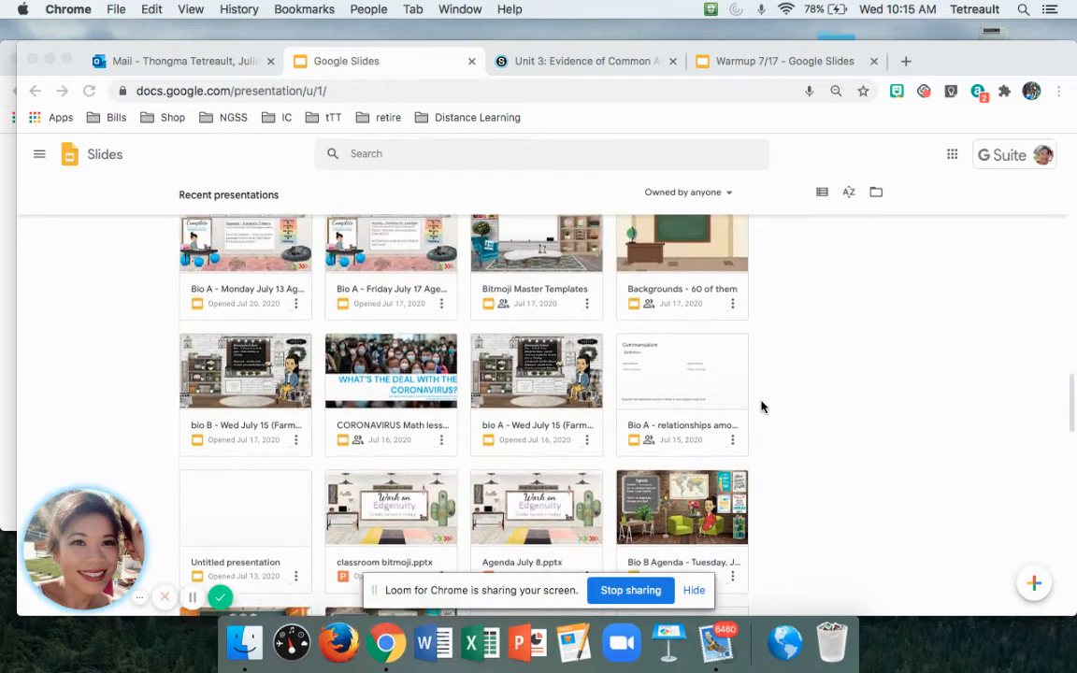
scroll(762, 407, "up", 5)
left_click(217, 351)
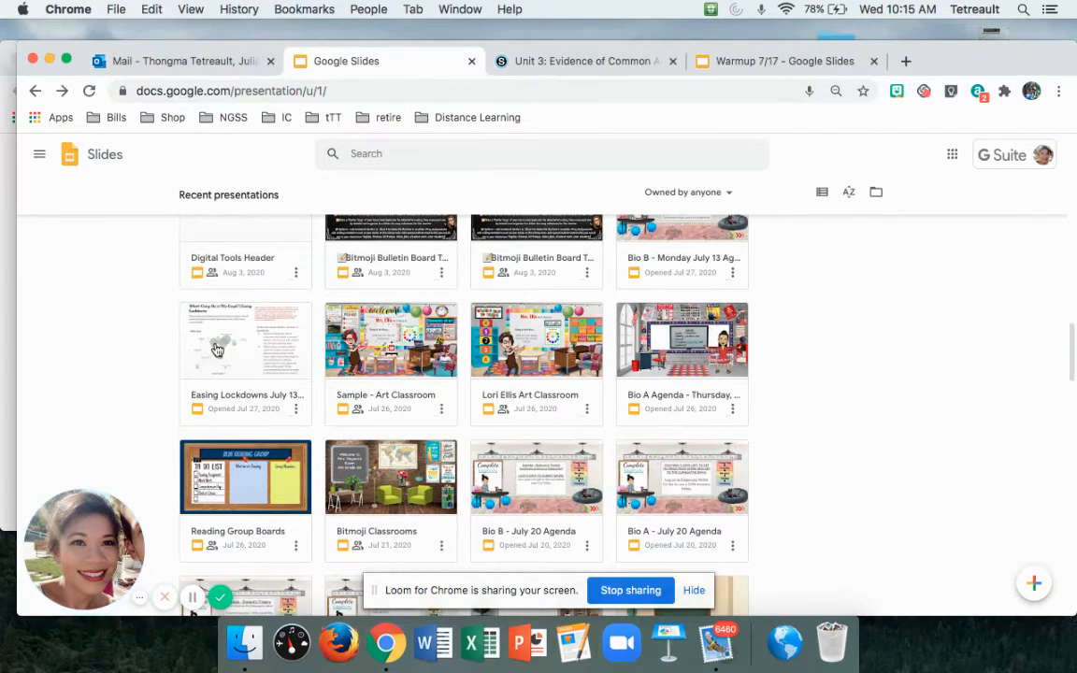
left_click(217, 351)
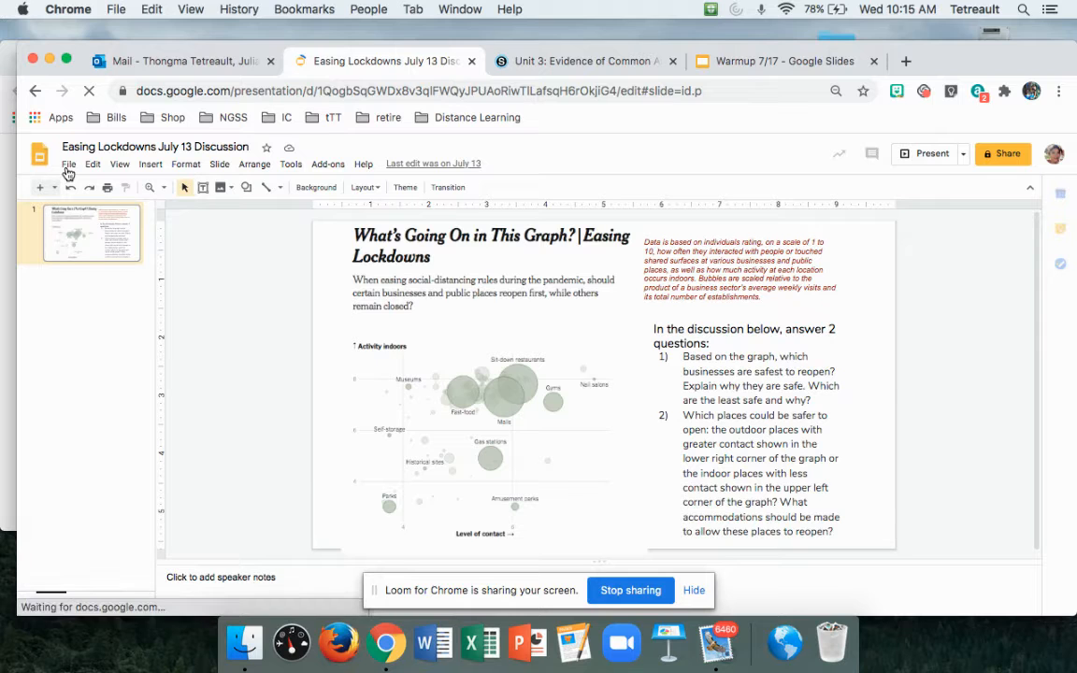
Step: Open the presentation's sharing settings and set the link access to Anyone with the link
left_click(70, 165)
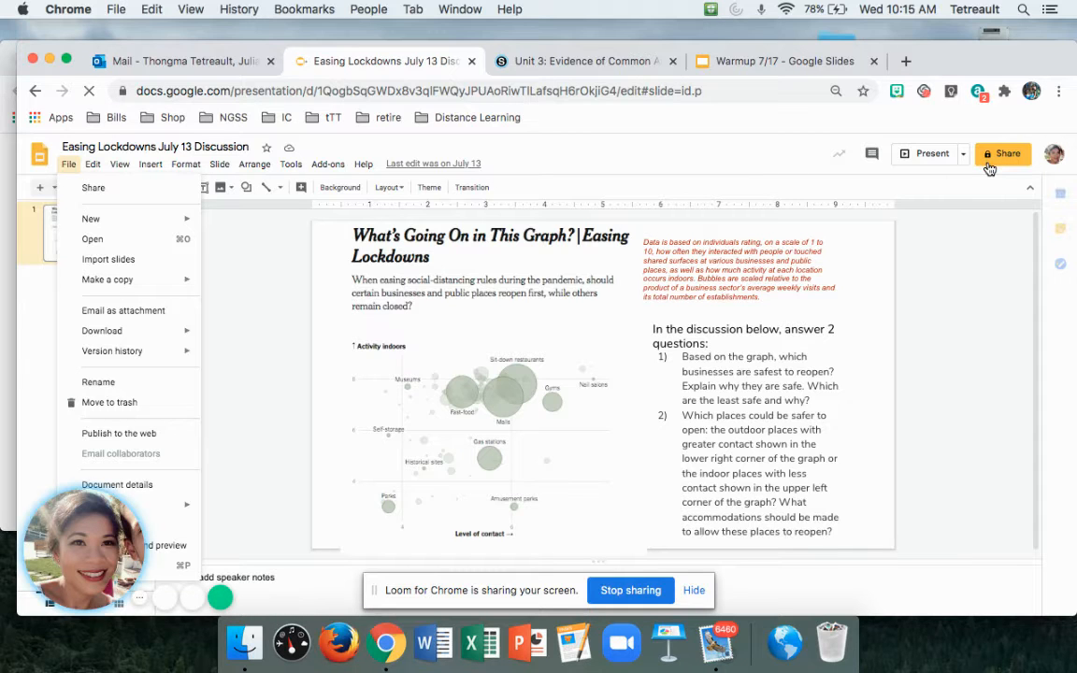
left_click(94, 190)
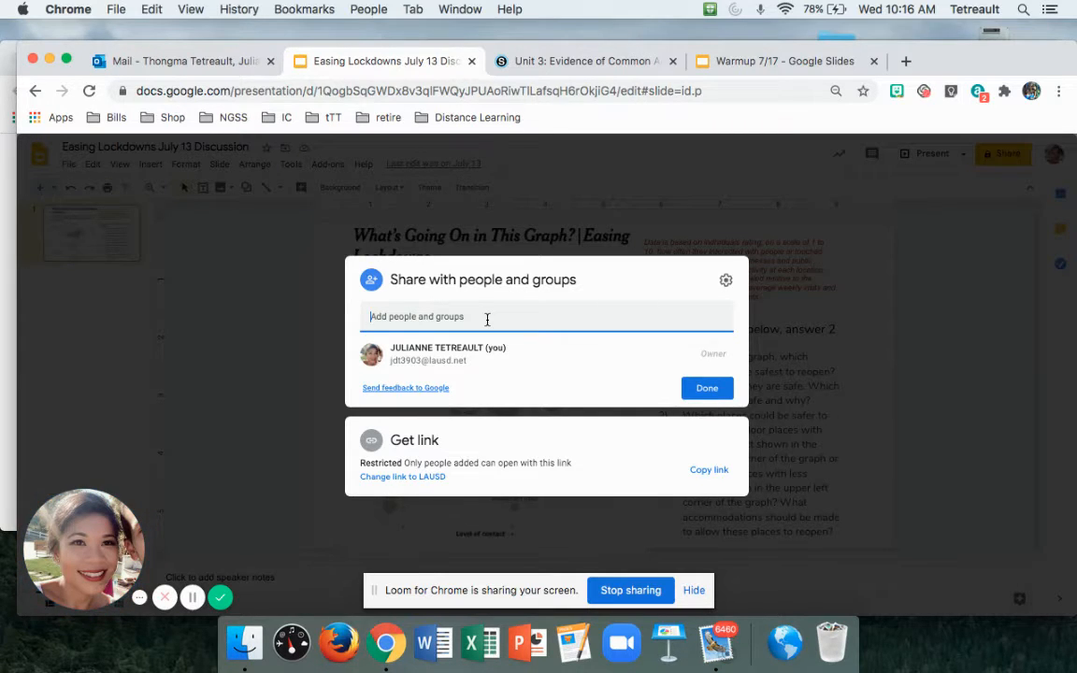
left_click(429, 480)
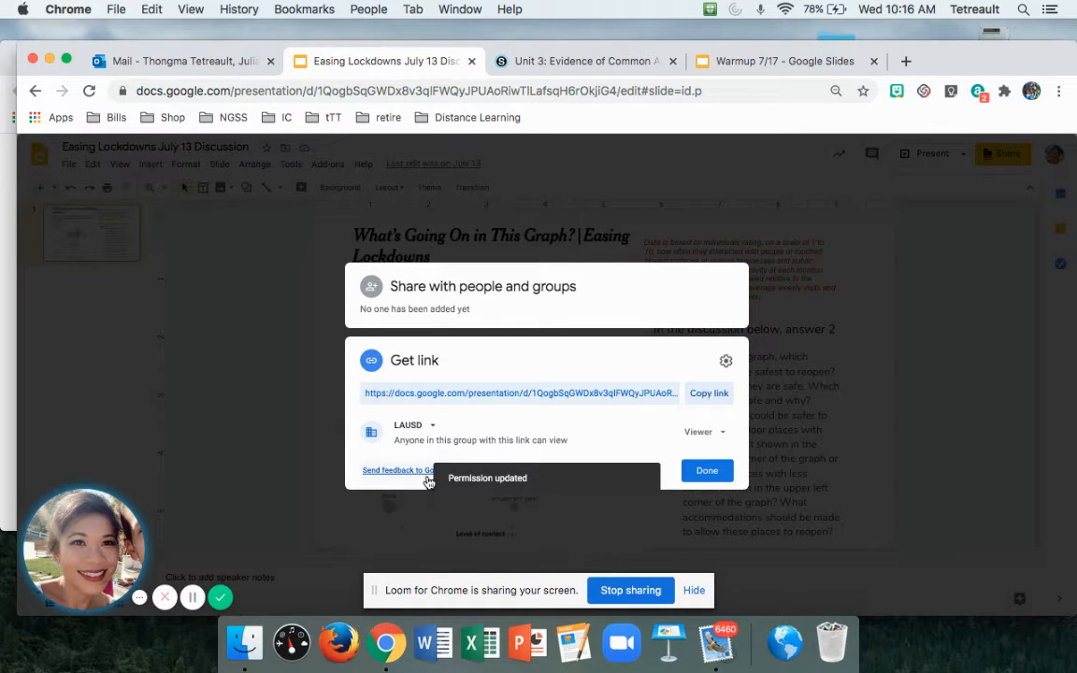
left_click(433, 428)
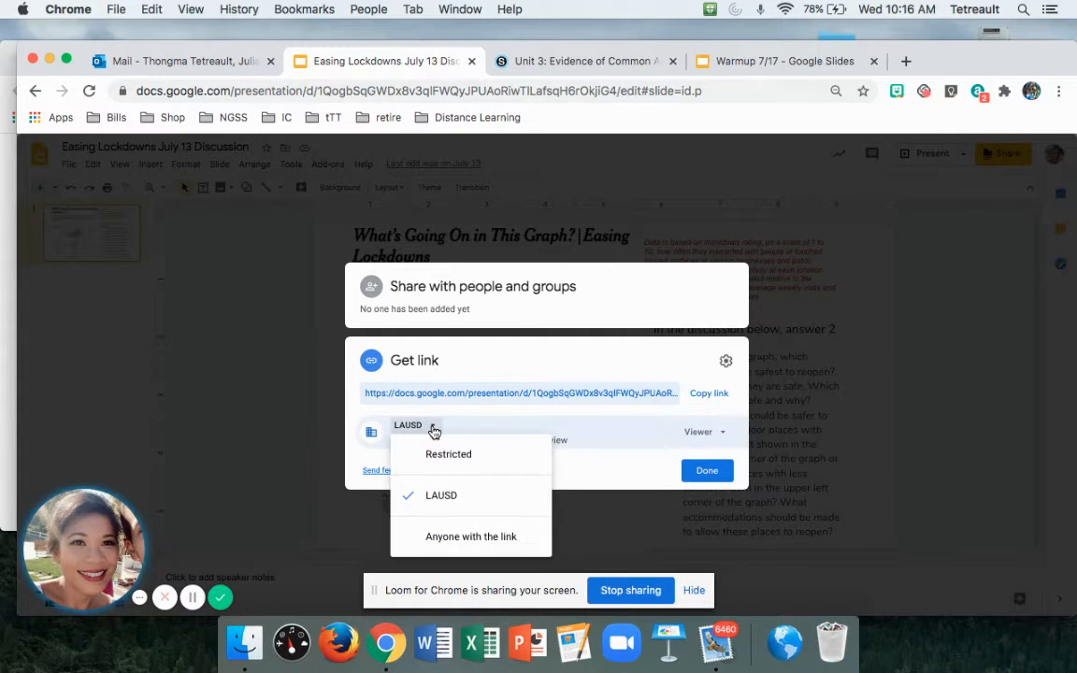
left_click(468, 541)
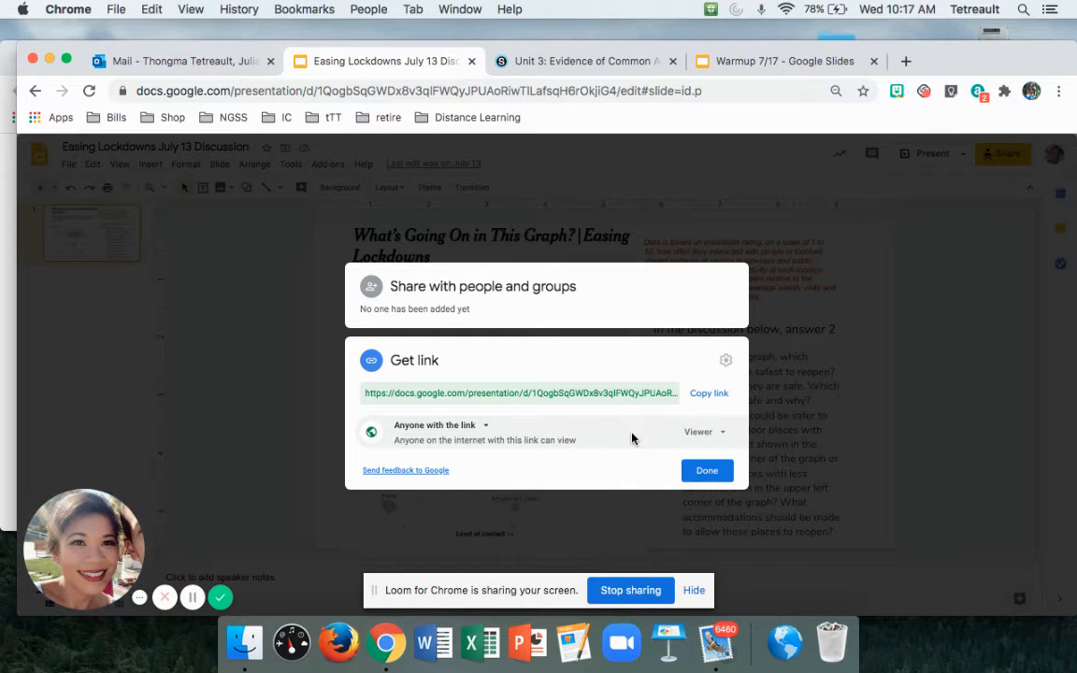
Step: Review the link's permission roles, keep Viewer, copy the sharing link and close the sharing settings
left_click(725, 434)
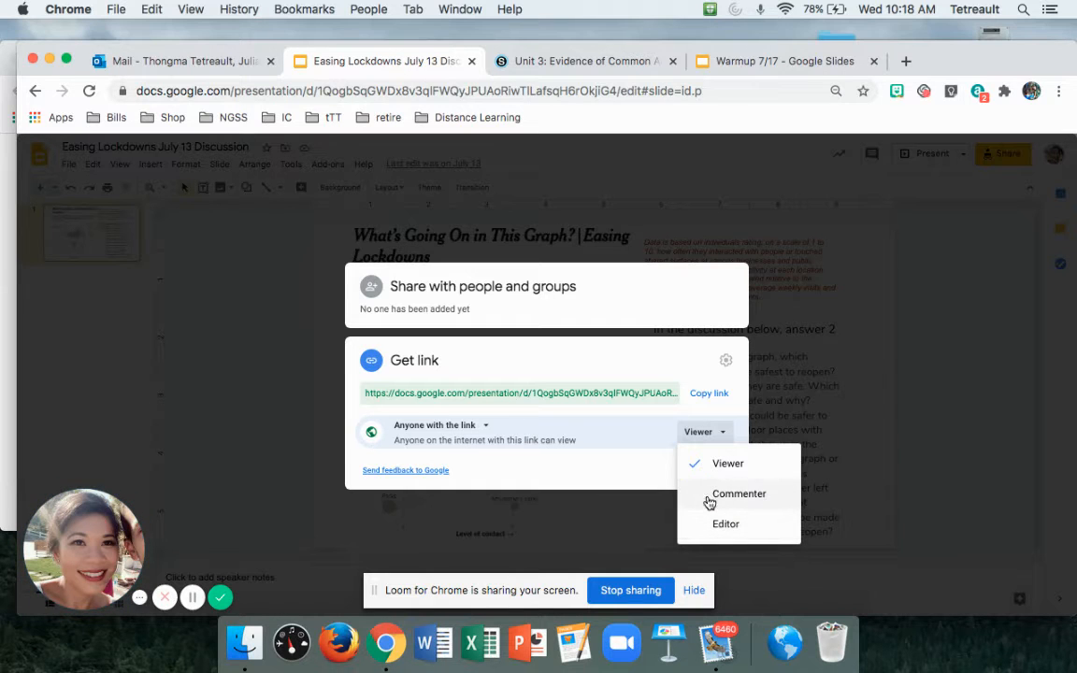
left_click(645, 418)
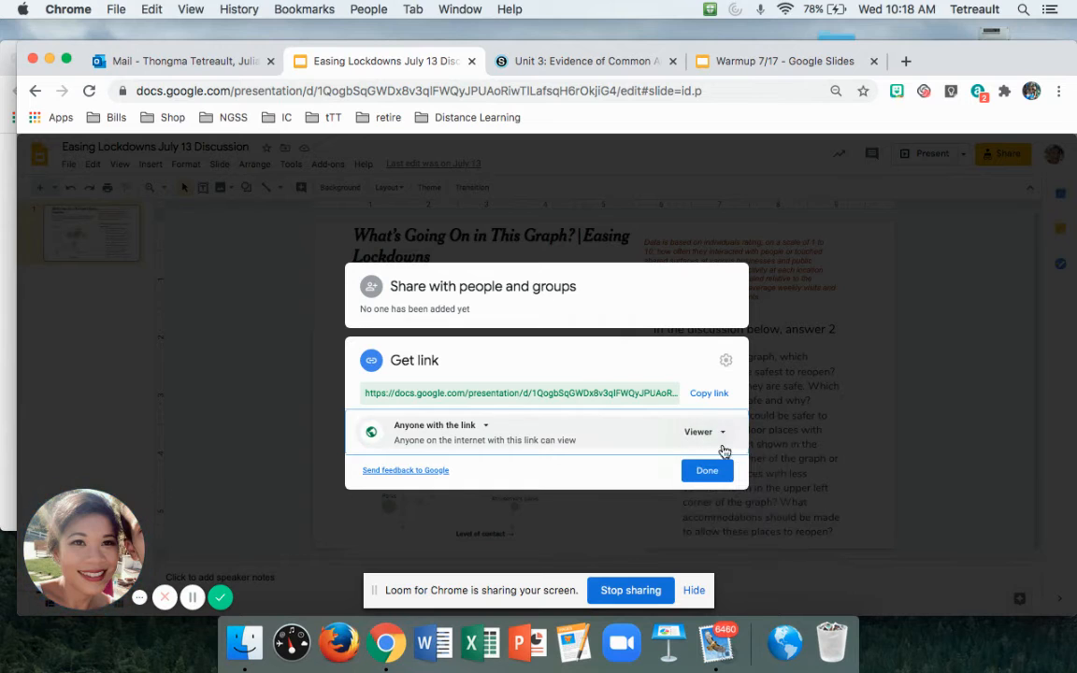
left_click(717, 399)
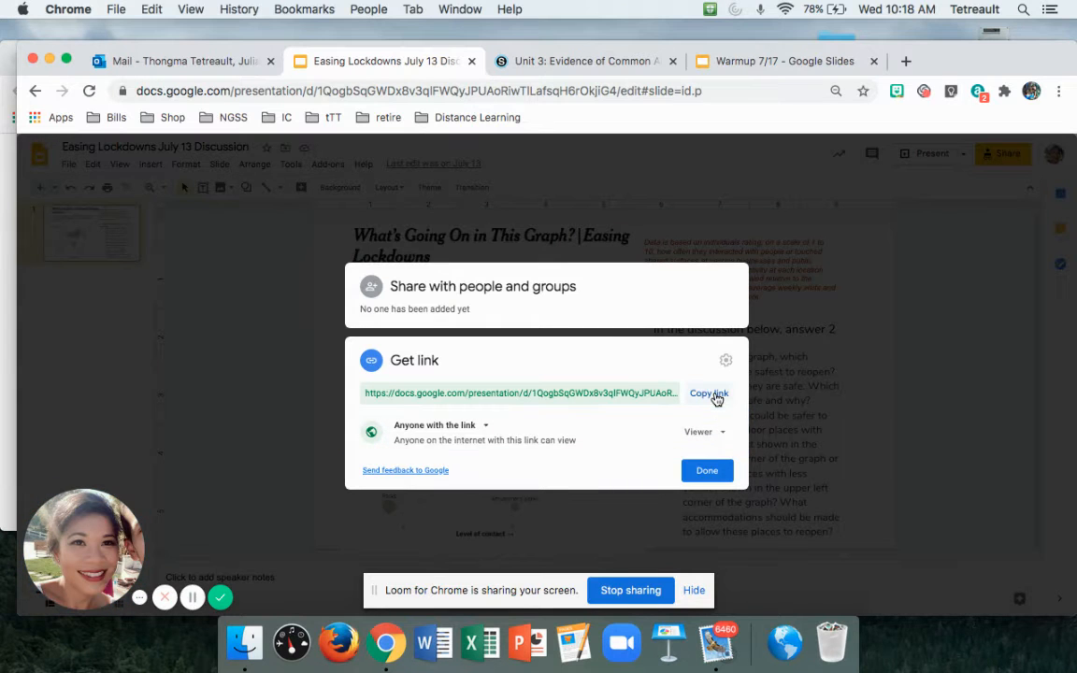
left_click(714, 473)
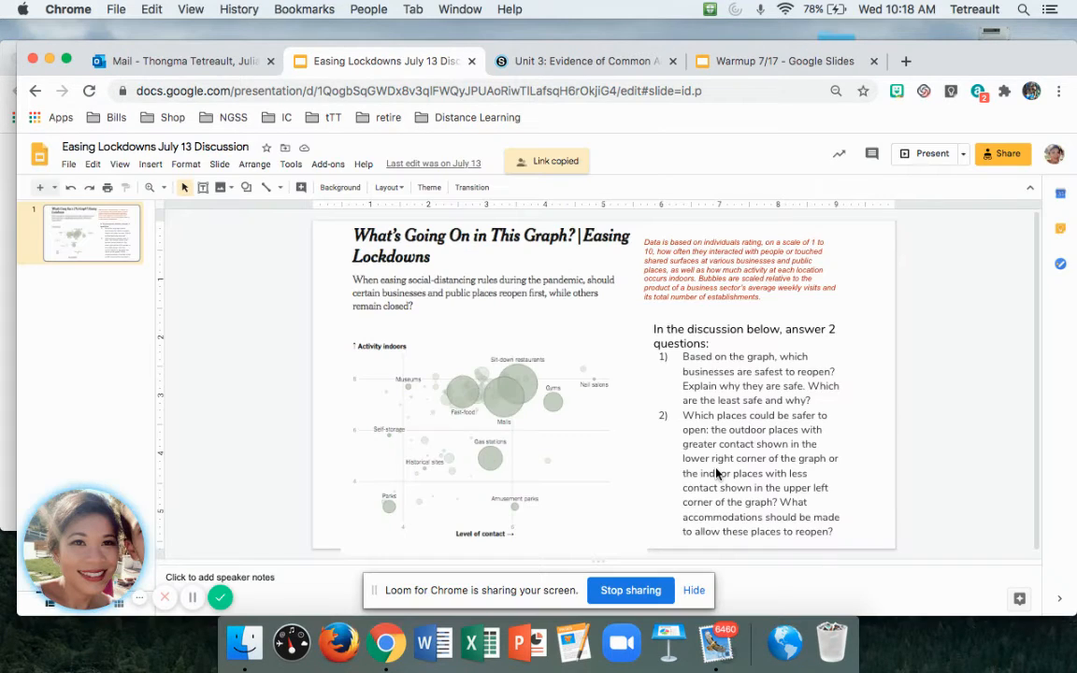
Step: In Schoology's Unit 3 folder, start an assignment named "Coronavirus Questions" with the description "Complete the questions in the slide."
left_click(608, 62)
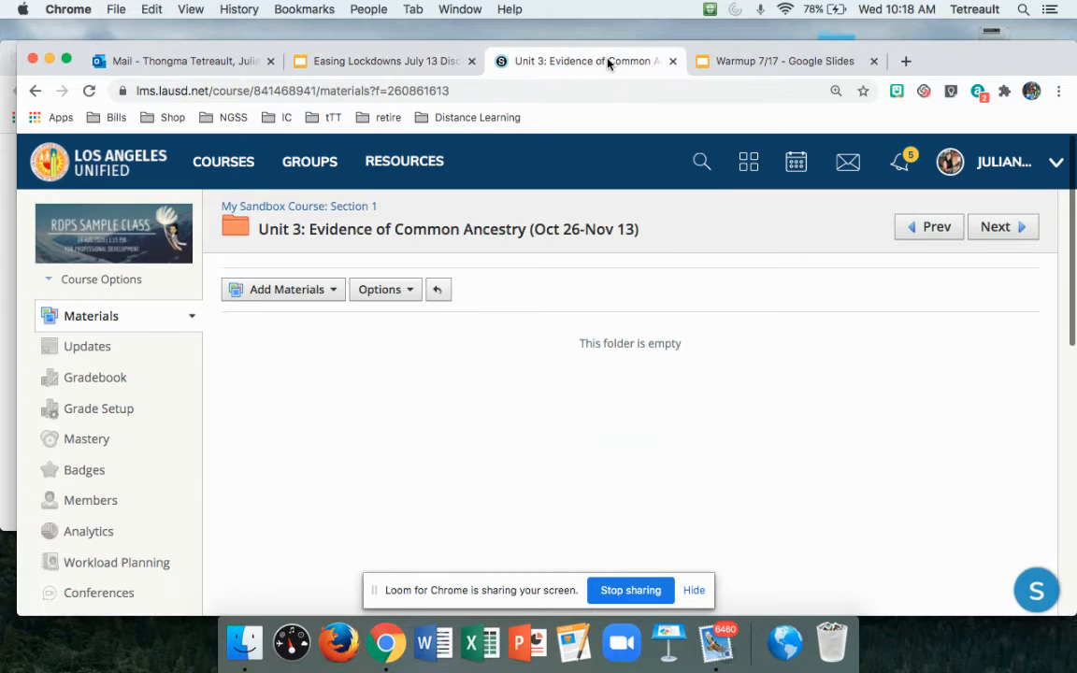
left_click(334, 293)
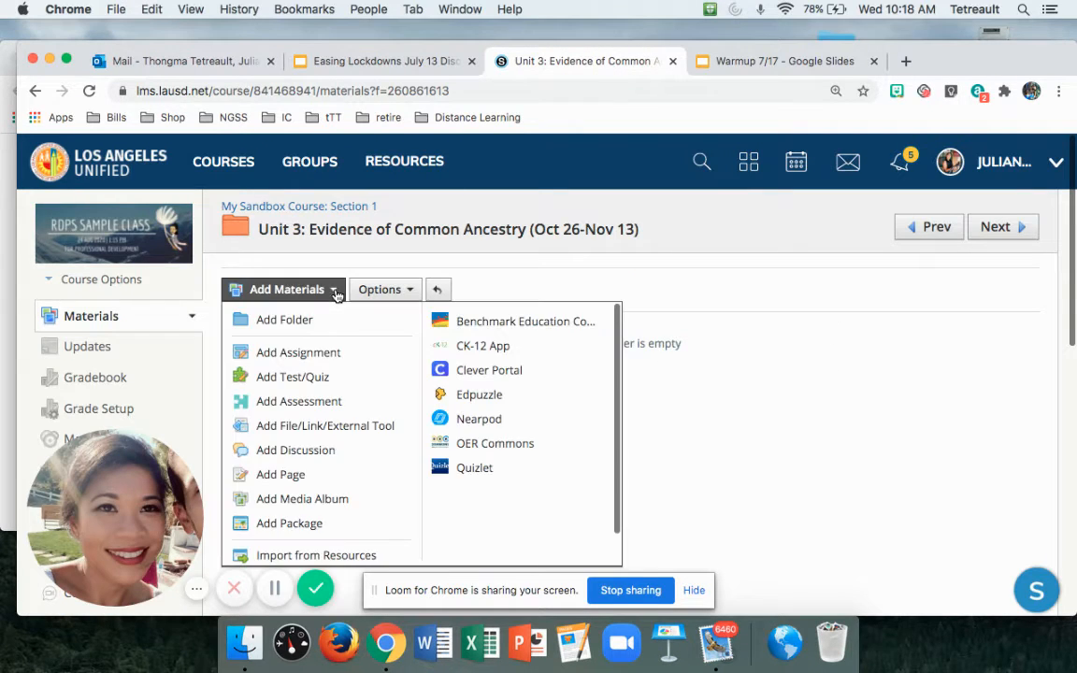
left_click(332, 356)
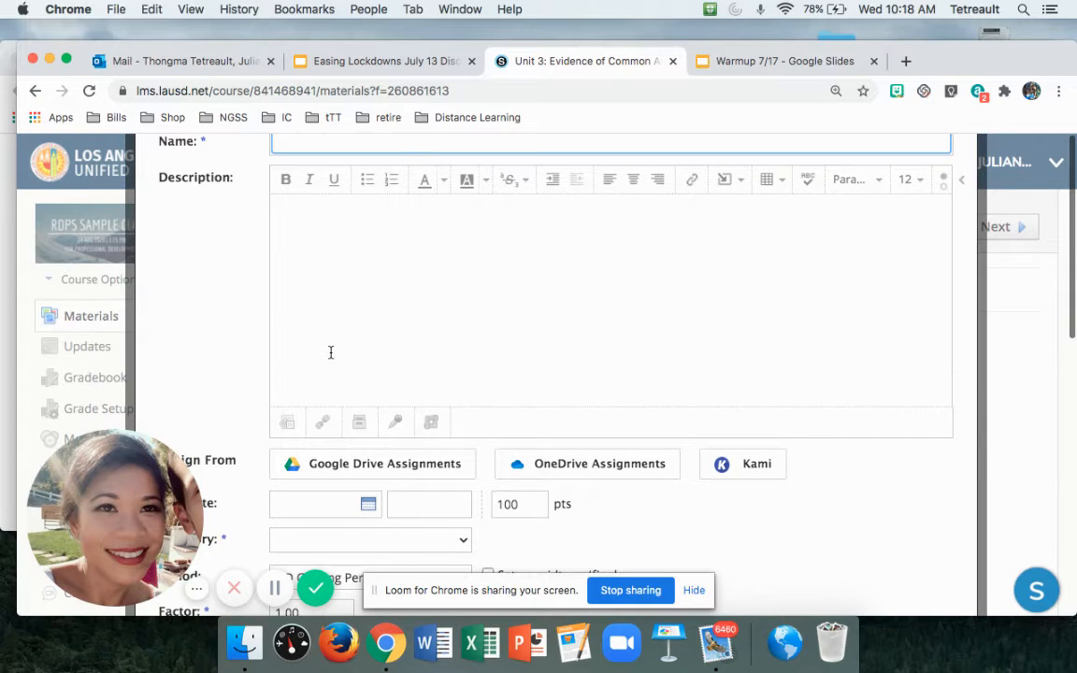
type("CoronaVirus Questions")
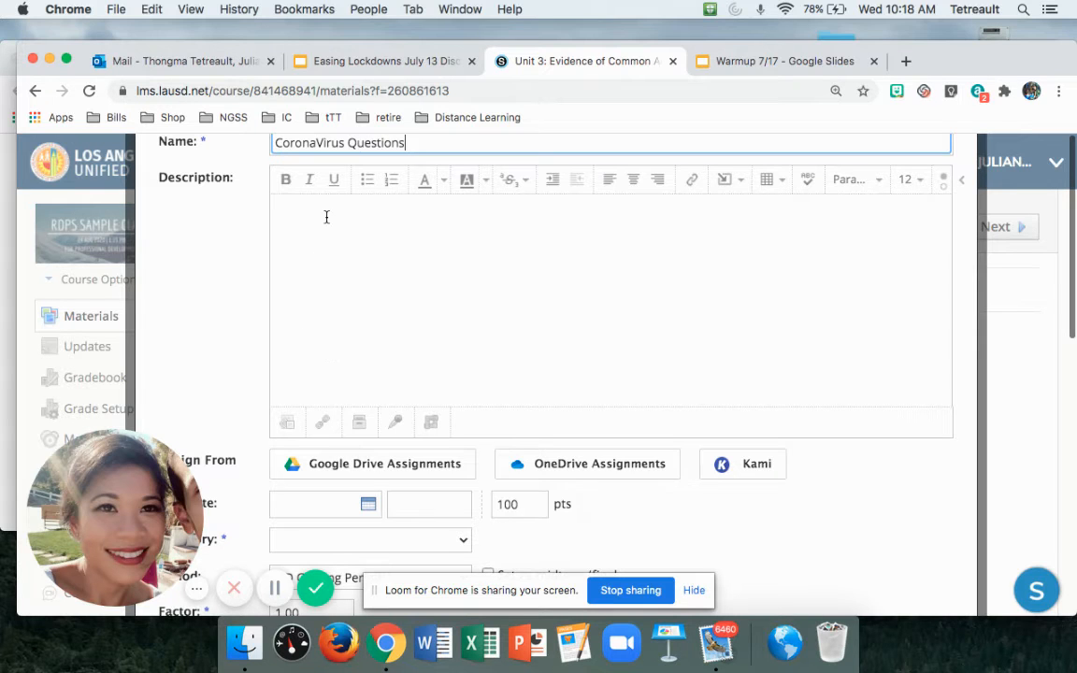
left_click(322, 142)
key("BackSpace")
type("v")
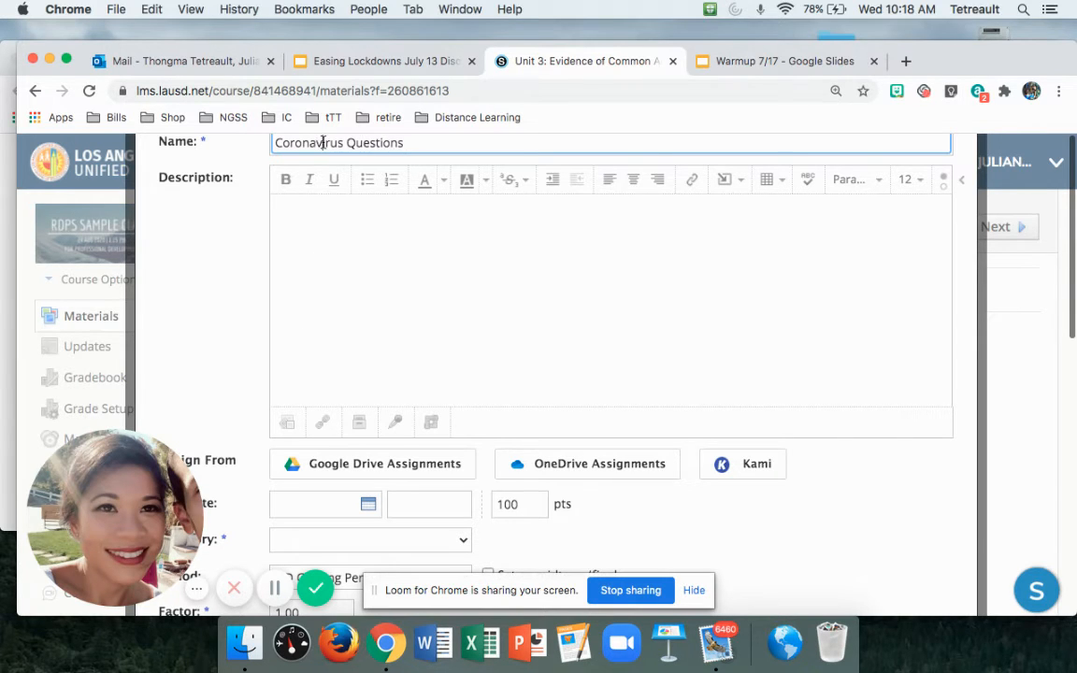
left_click(336, 221)
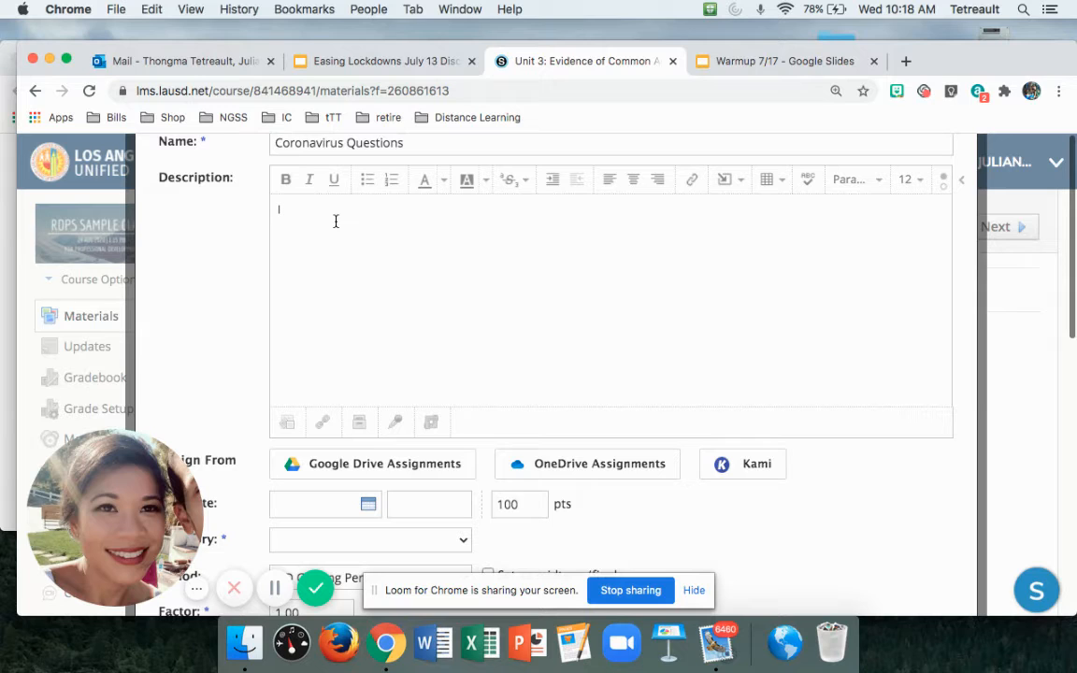
type("Complete the questions in the slide.")
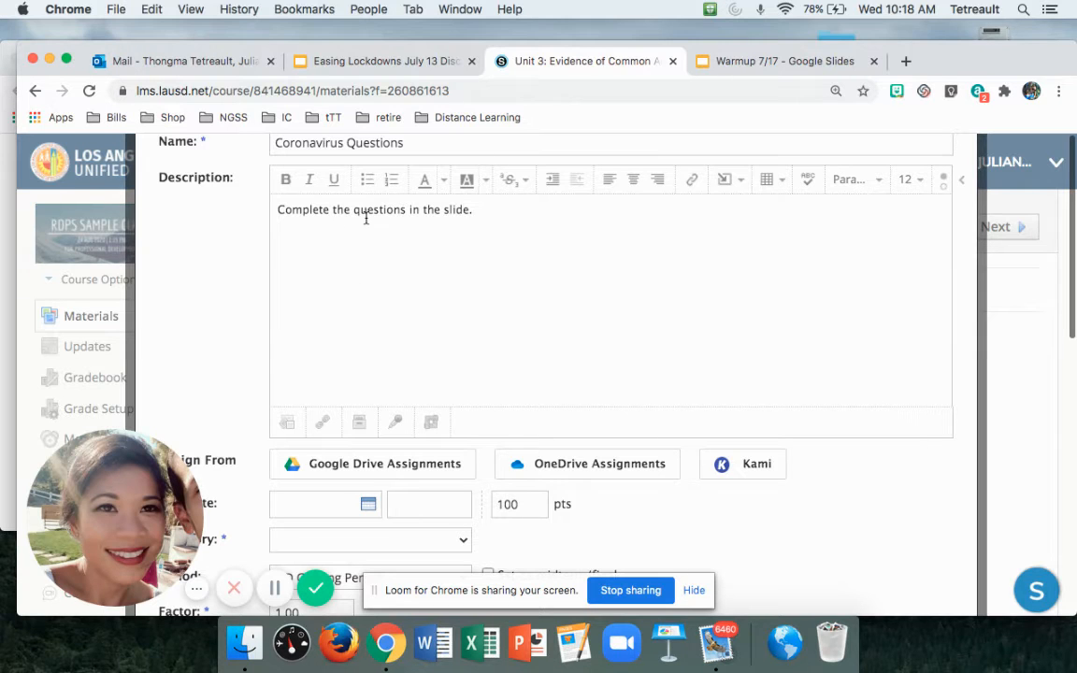
Step: Set the assignment's due date to 8/27/20 and its category to LT1: Asking Questions and Defining Problems
scroll(585, 278, "down", 3)
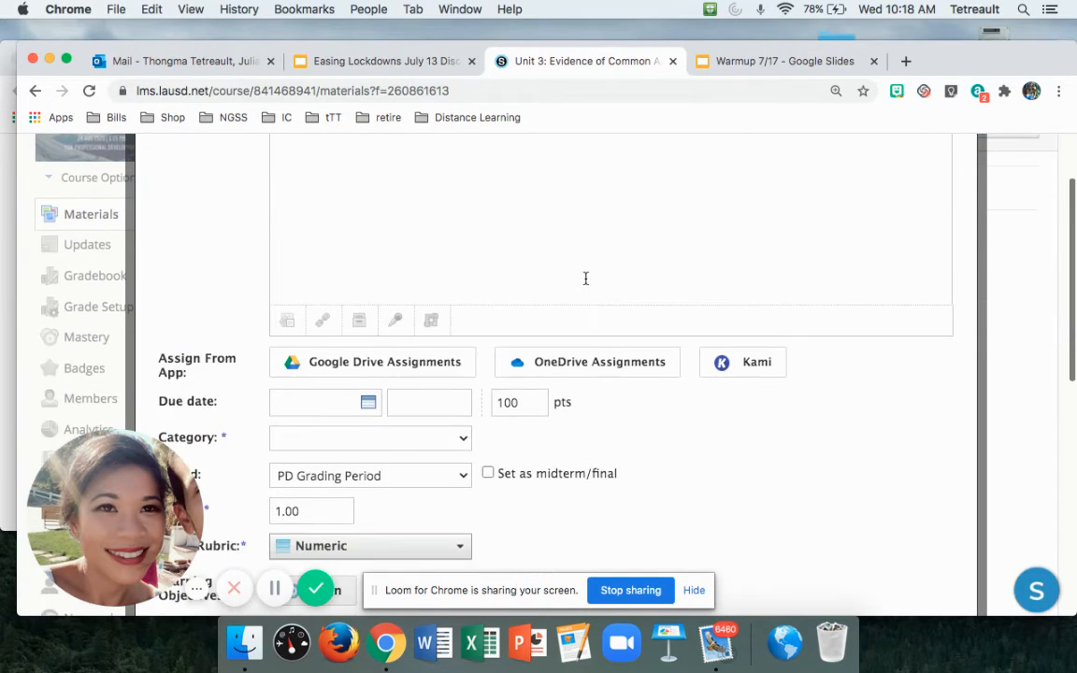
left_click(367, 397)
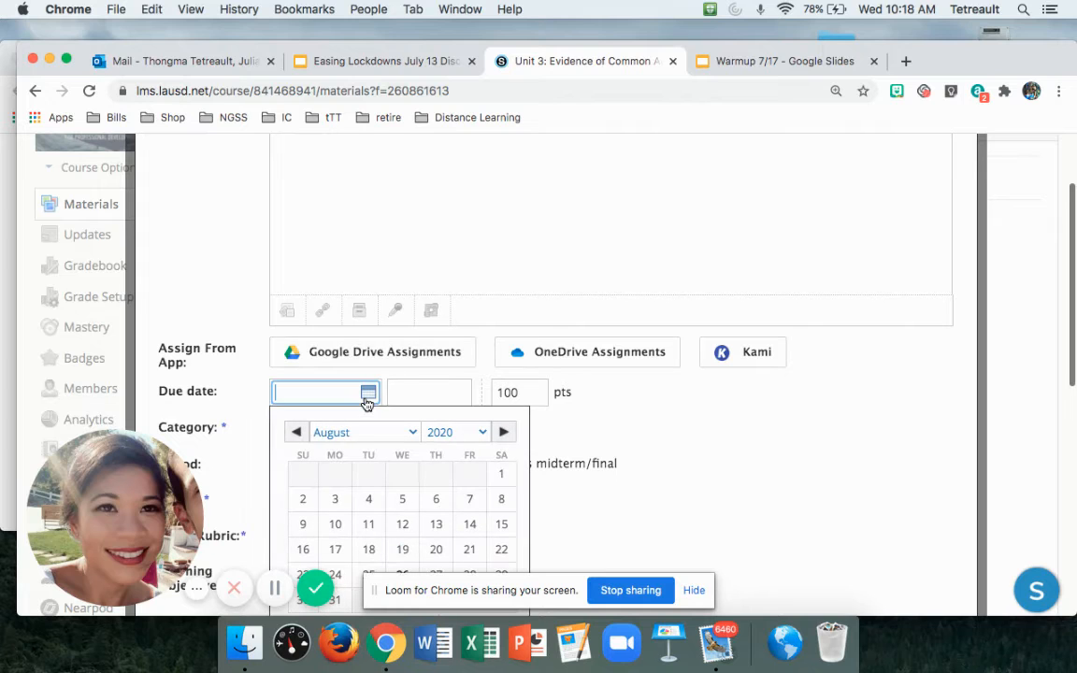
scroll(374, 464, "down", 1)
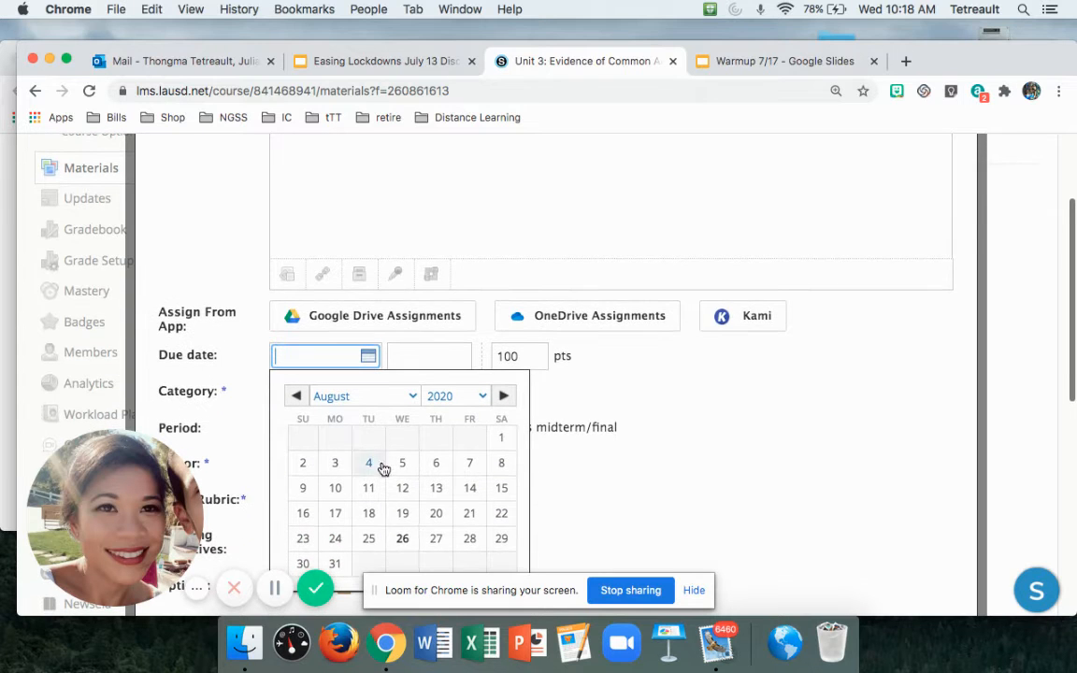
left_click(431, 538)
scroll(402, 402, "down", 4)
left_click(423, 392)
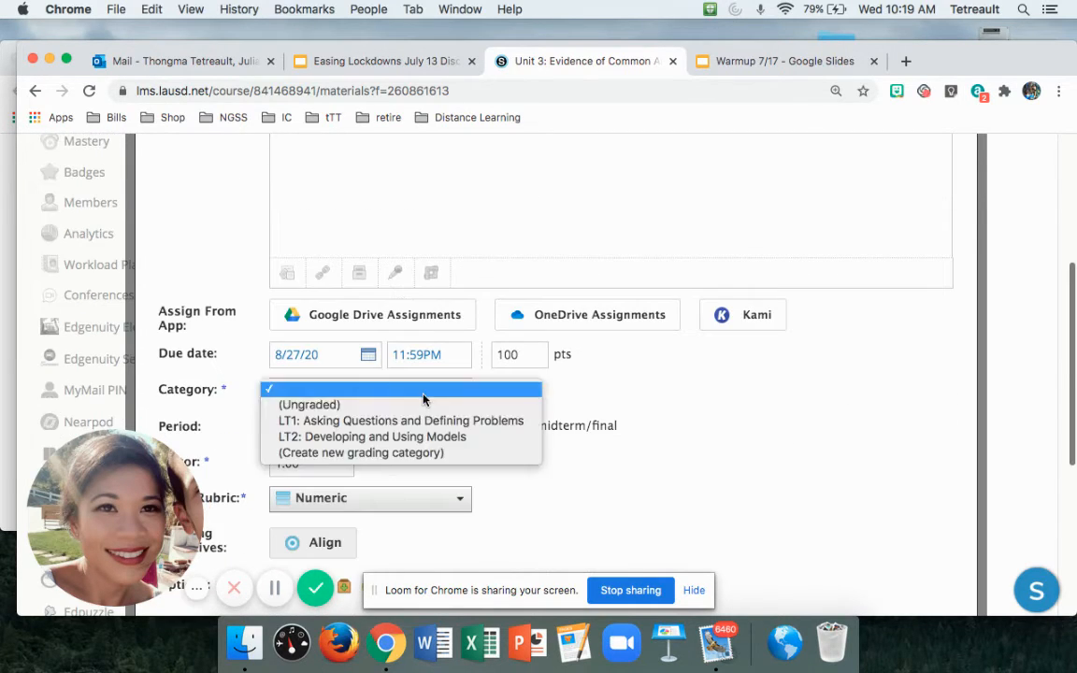
left_click(426, 423)
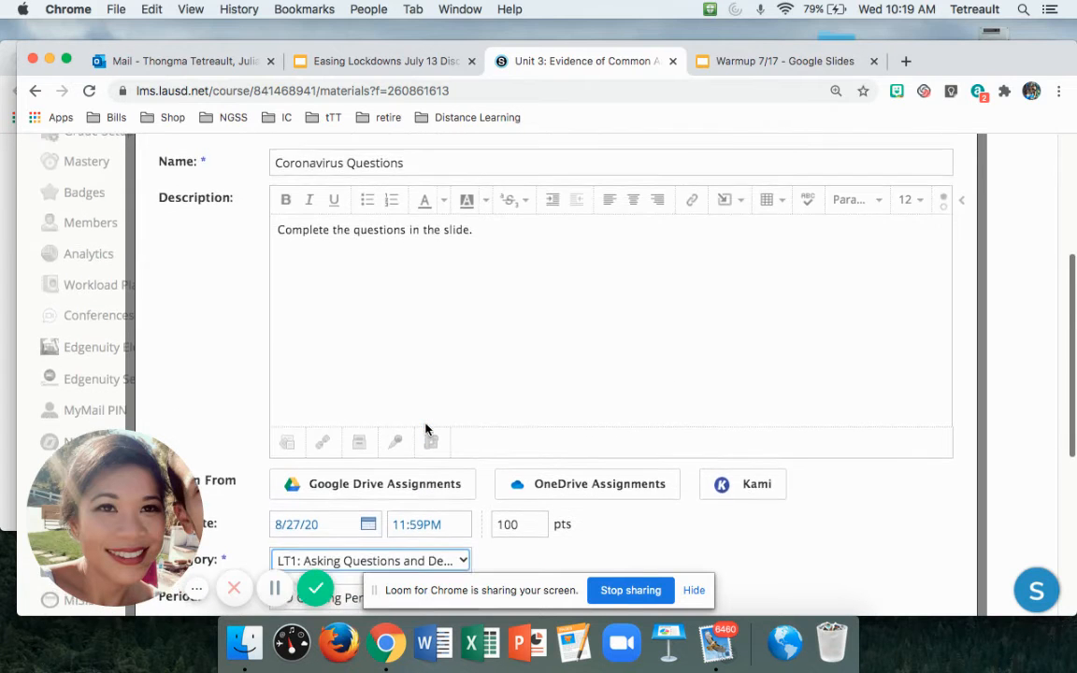
Step: Attach the copied presentation link to the assignment with the title "Coronavirus slide"
scroll(426, 430, "down", 5)
scroll(428, 431, "down", 3)
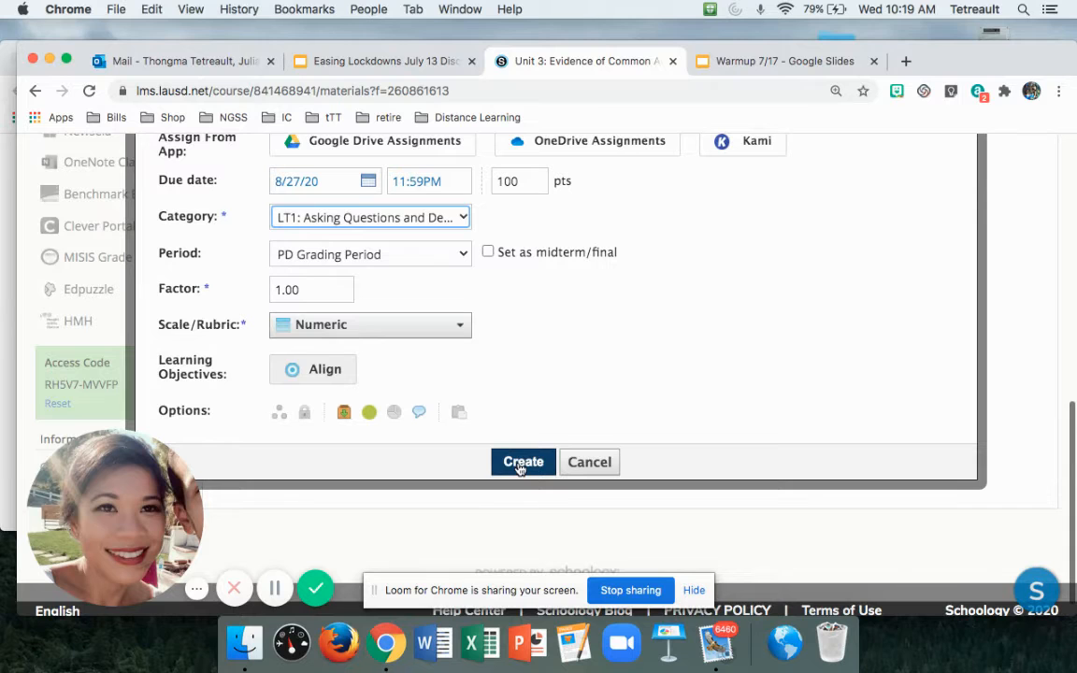
scroll(555, 409, "up", 4)
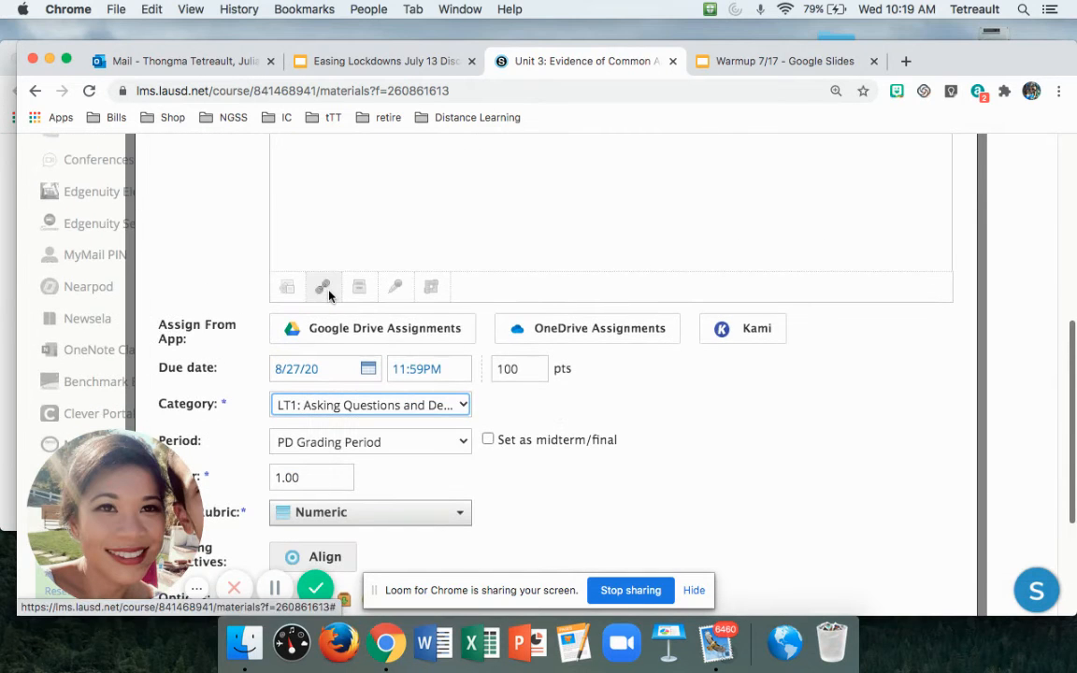
scroll(327, 294, "up", 3)
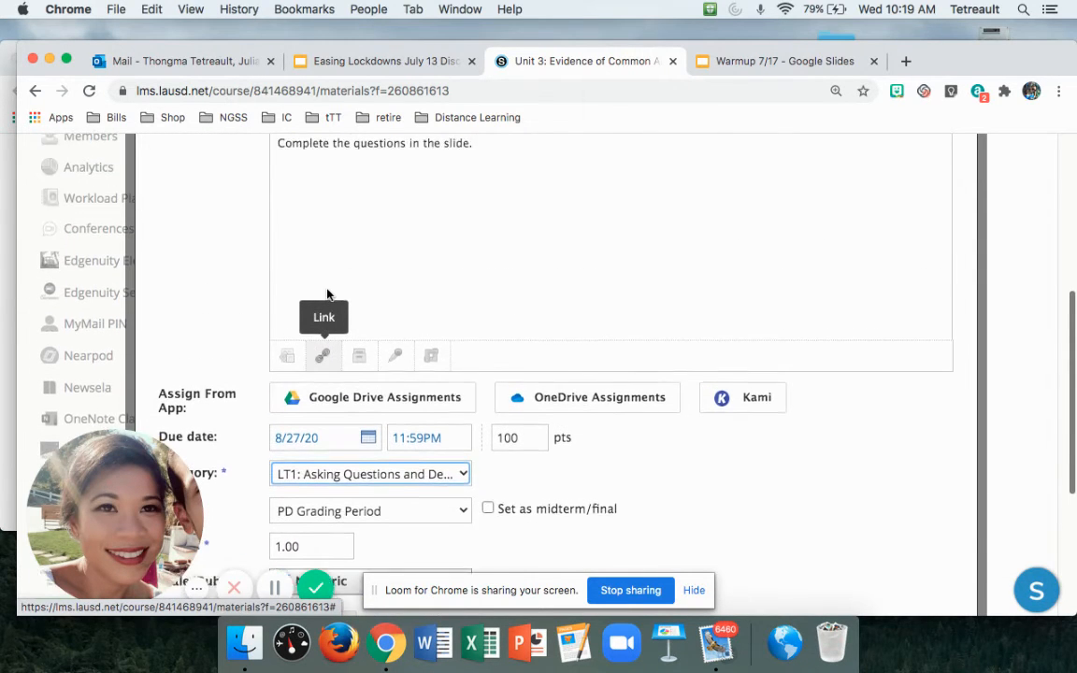
scroll(328, 295, "up", 1)
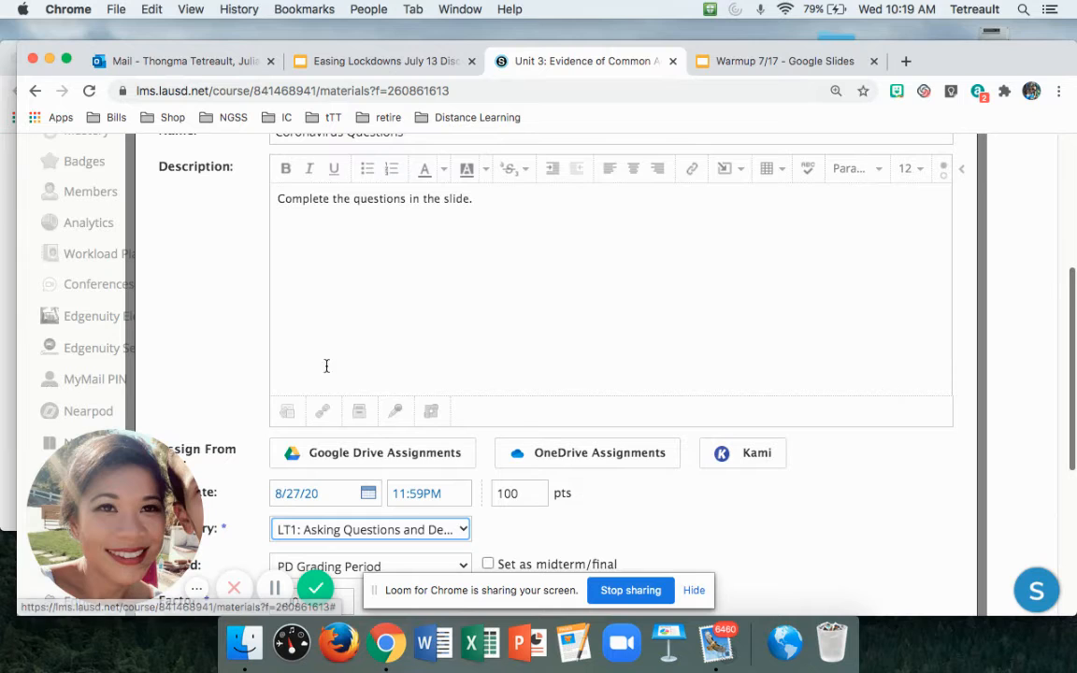
left_click(330, 413)
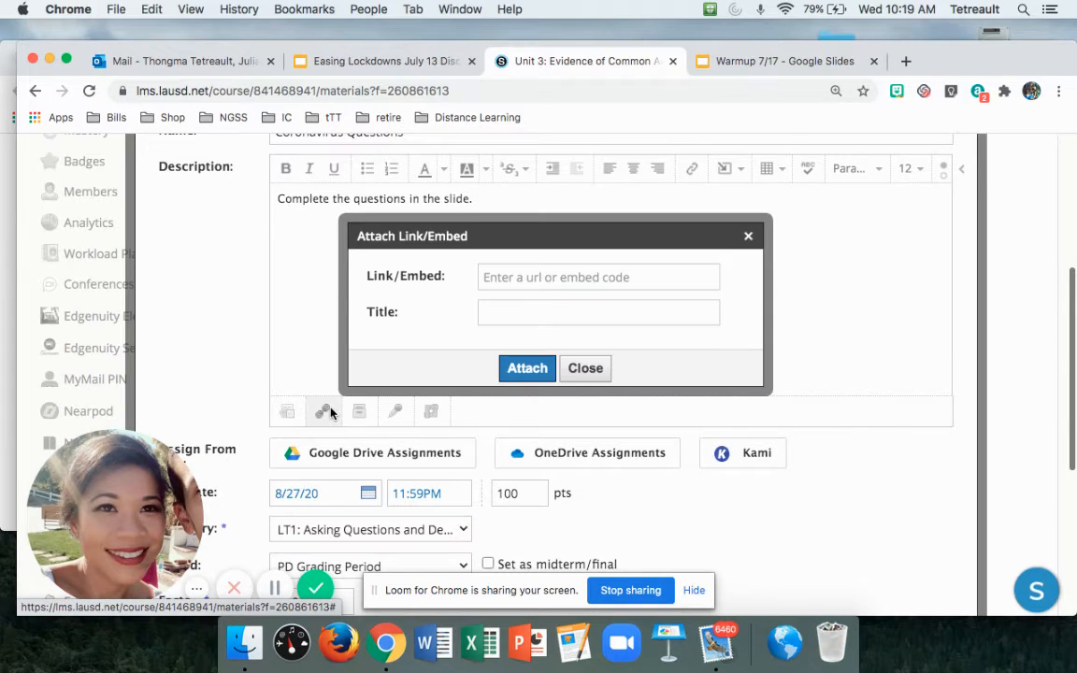
left_click(566, 271)
right_click(570, 277)
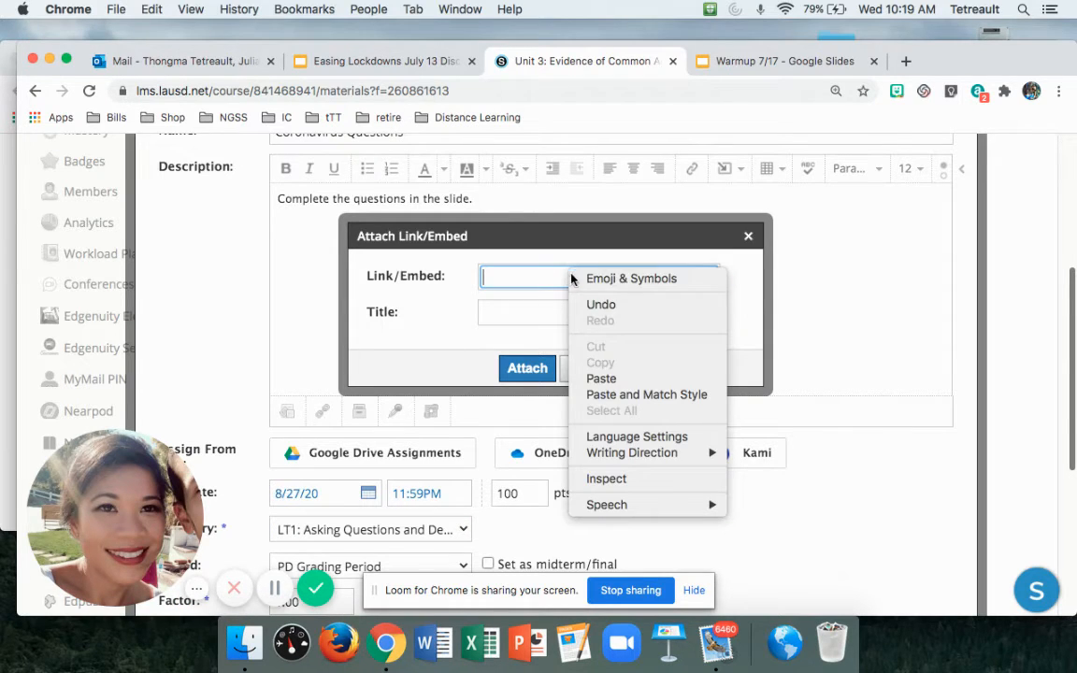
left_click(615, 378)
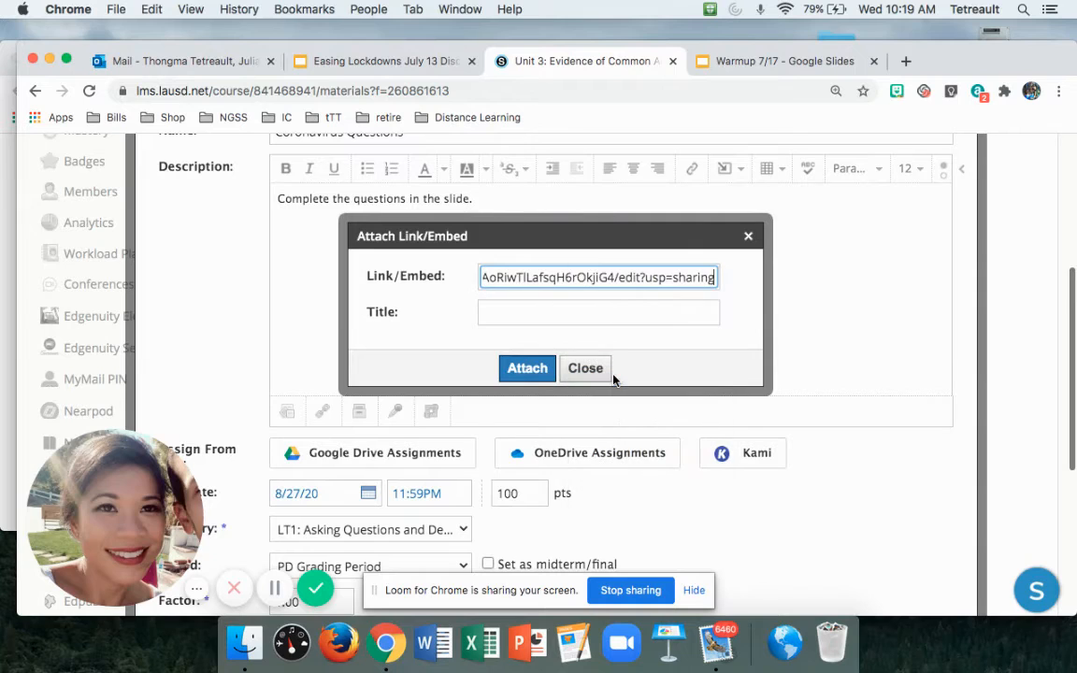
left_click(575, 317)
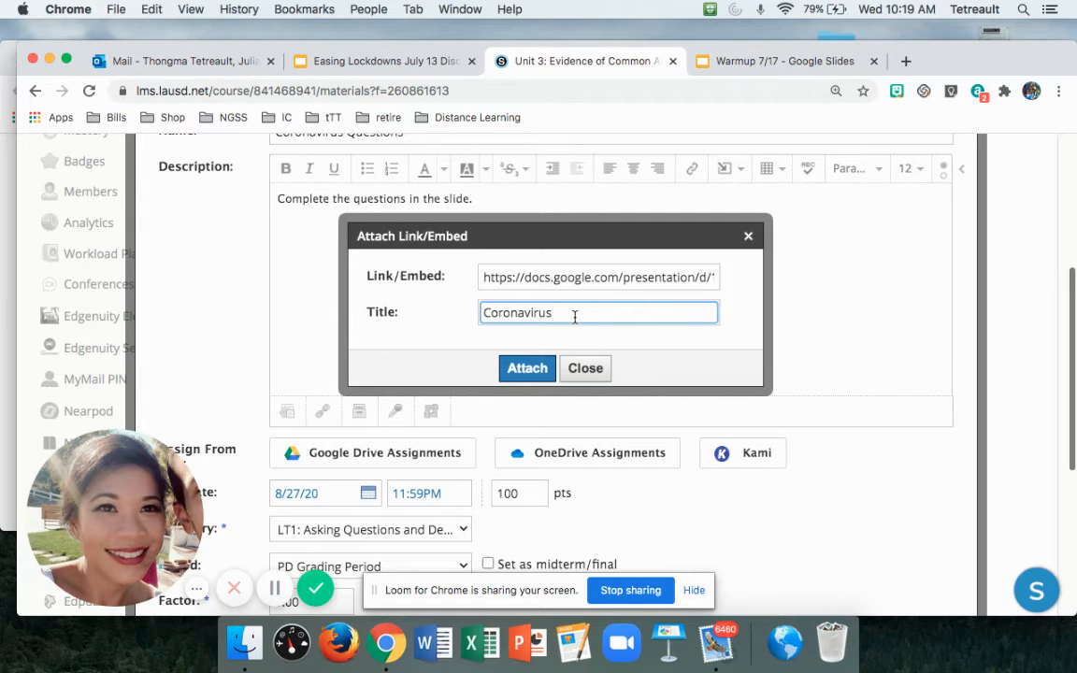
type("Coronavirus slide")
left_click(529, 371)
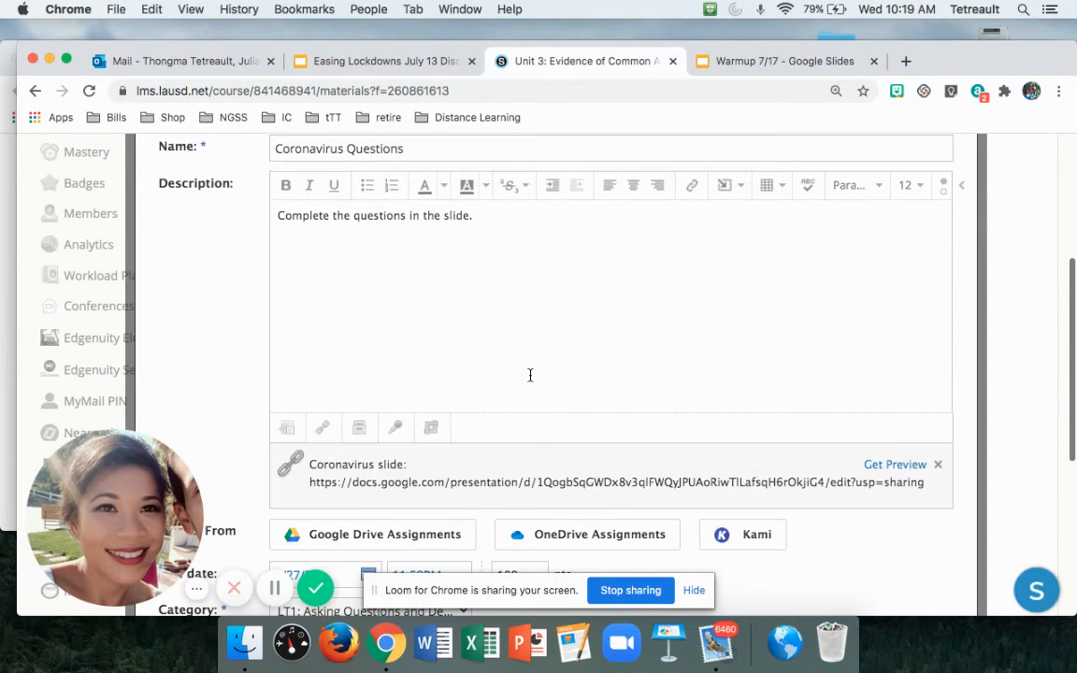
Step: Check the assignment's details and attached link, and create the Coronavirus Questions assignment
scroll(531, 375, "down", 1)
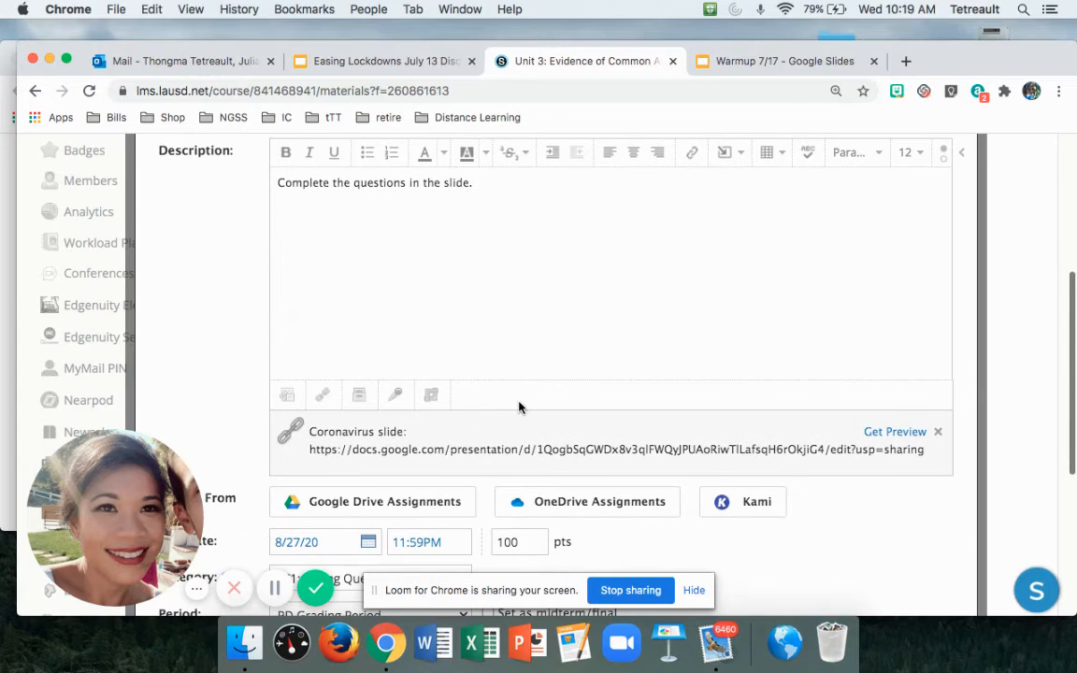
scroll(495, 303, "up", 2)
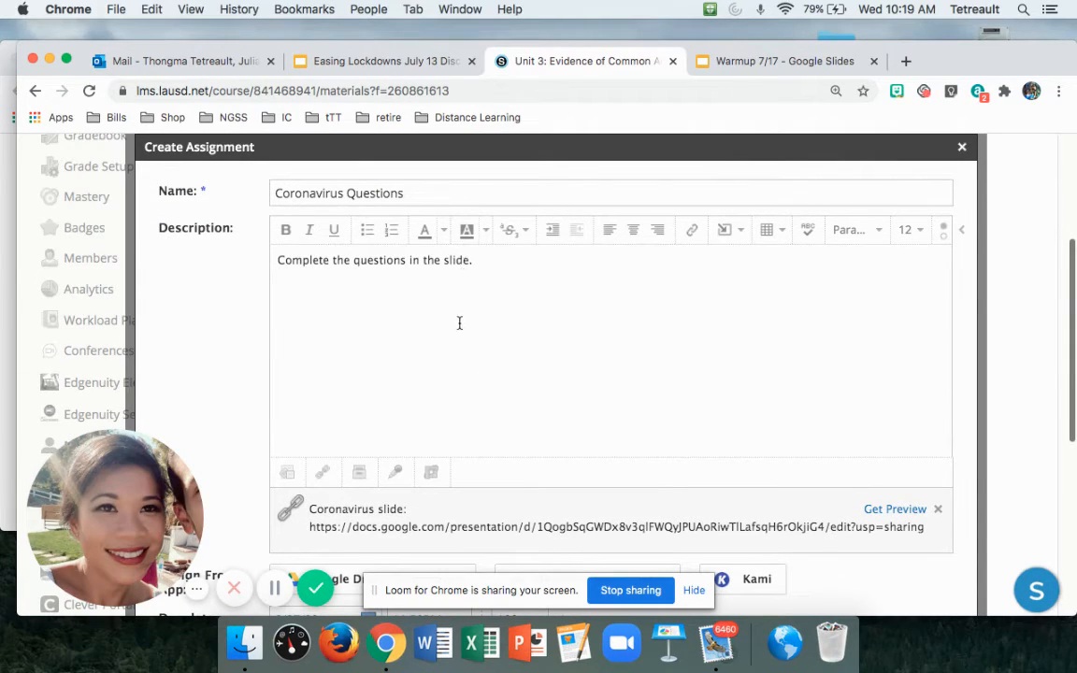
scroll(459, 323, "down", 1)
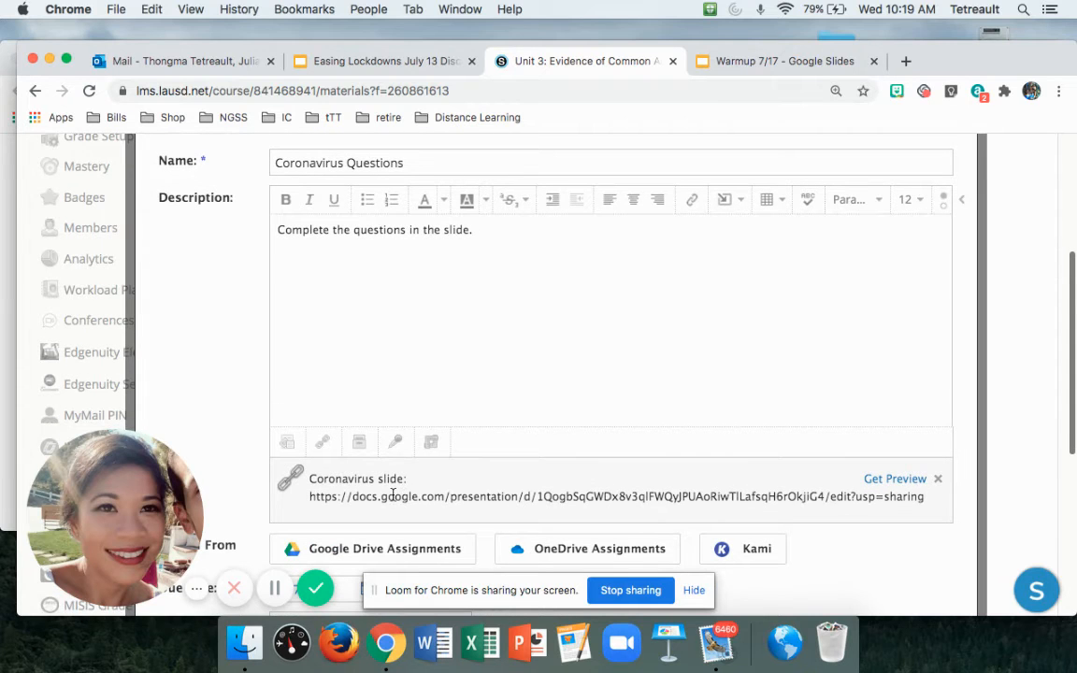
scroll(393, 496, "down", 10)
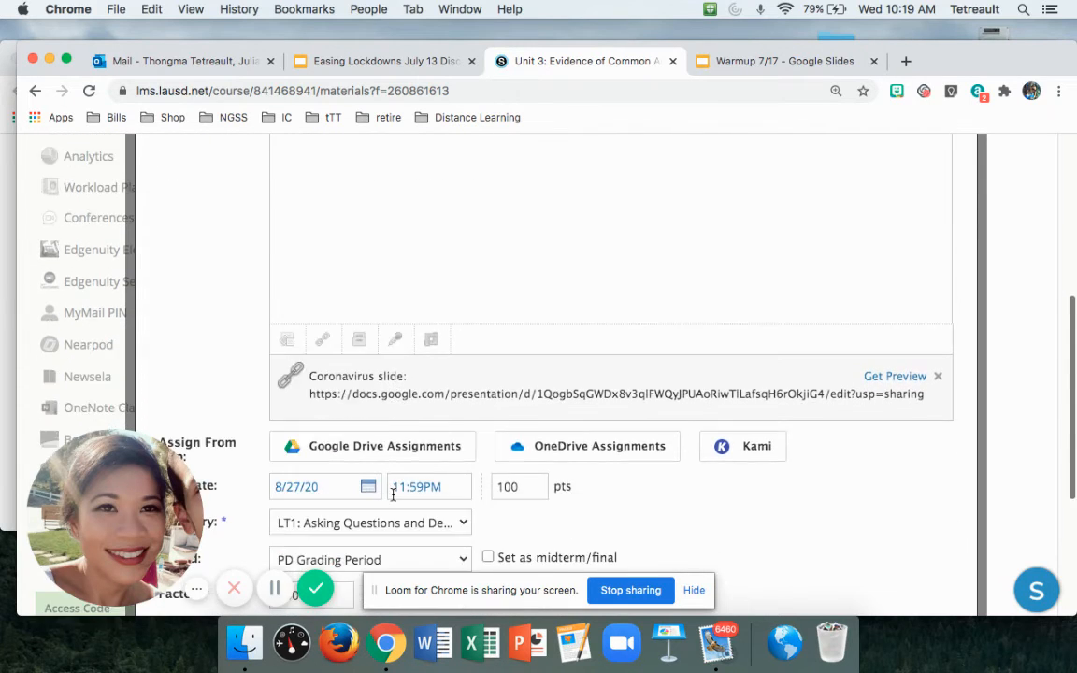
left_click(520, 498)
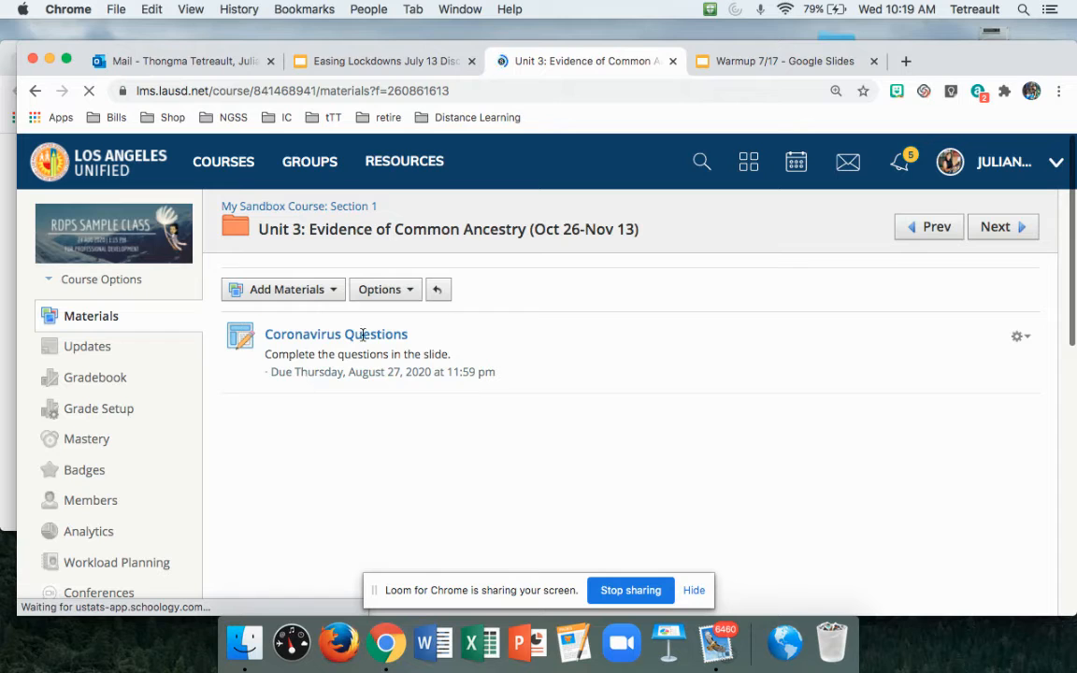
Step: Open the Coronavirus Questions assignment, follow its Coronavirus slide link and view the original Easing Lockdowns July 13 Discussion presentation
scroll(244, 337, "down", 10)
scroll(314, 363, "up", 10)
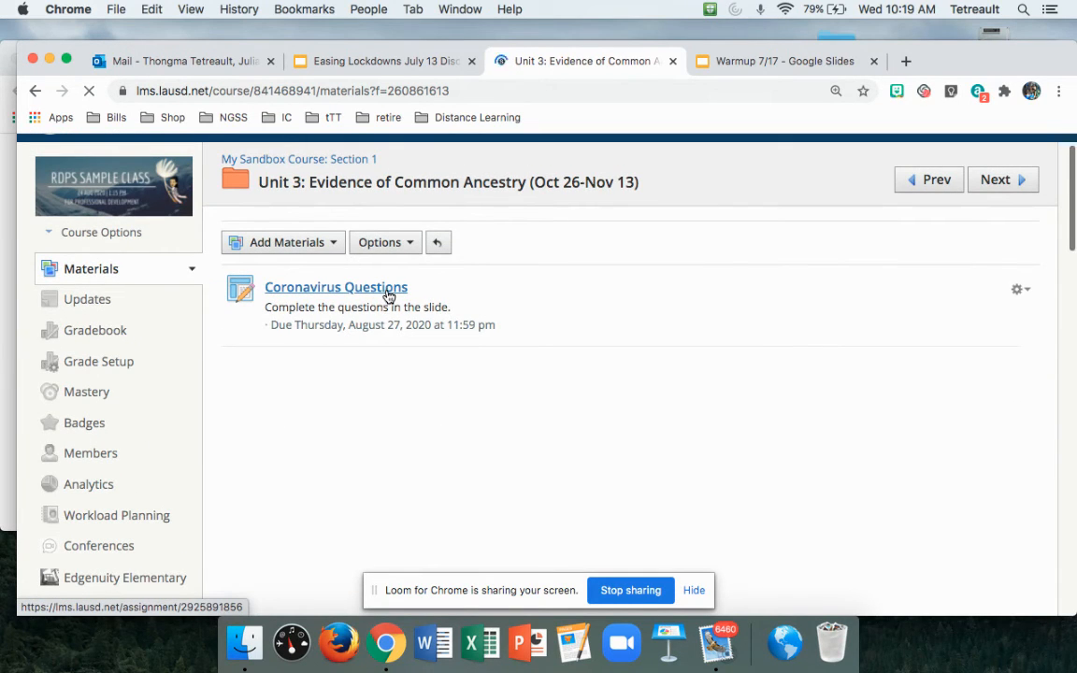
left_click(388, 293)
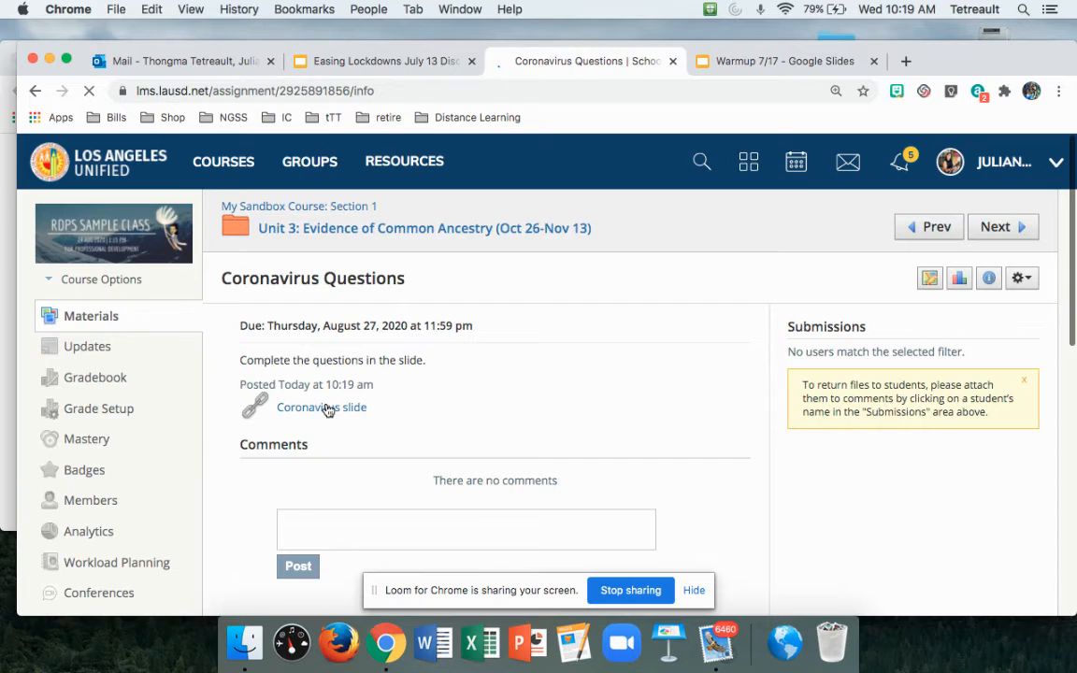
left_click(326, 409)
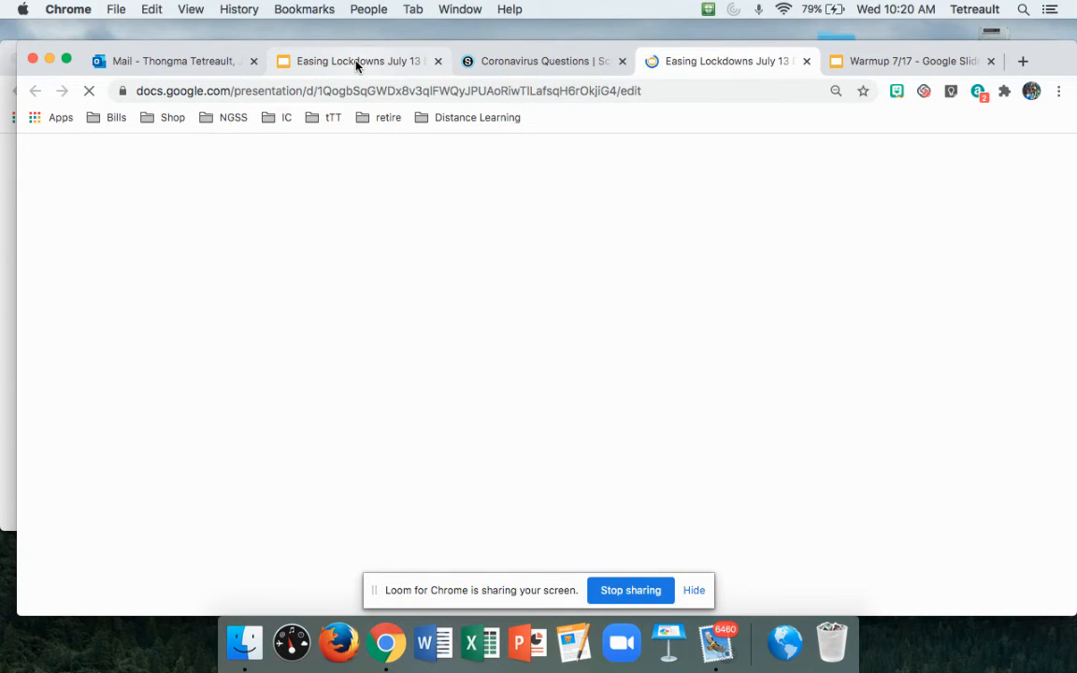
left_click(356, 62)
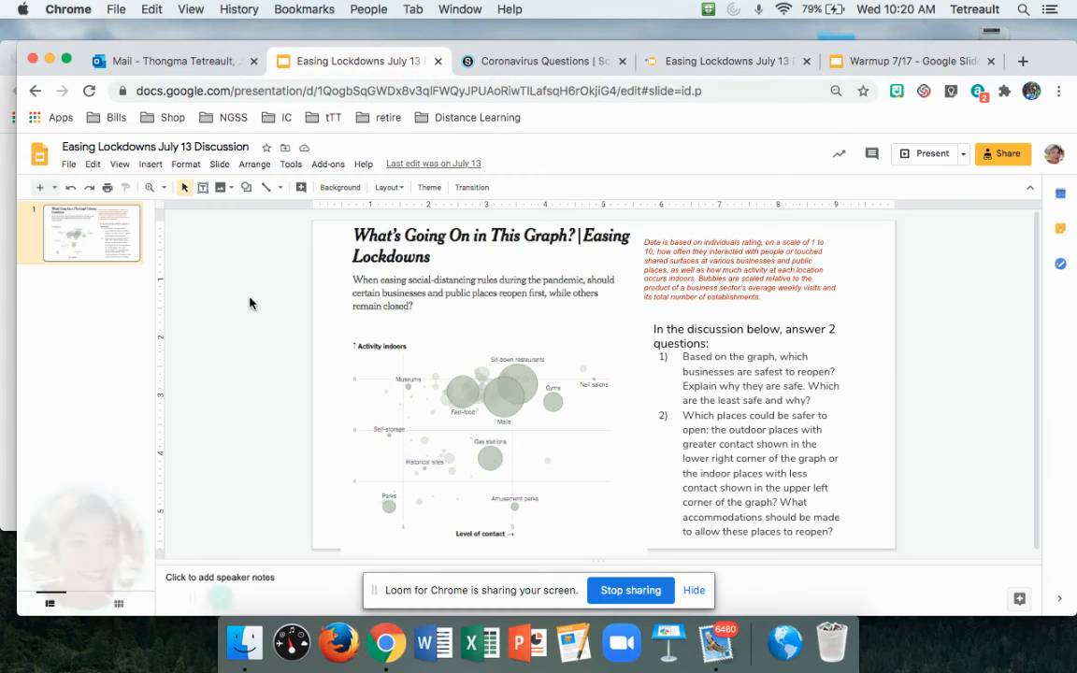
Step: Return to the Coronavirus Questions assignment, look over its page and go back to the Unit 3 folder
left_click(518, 68)
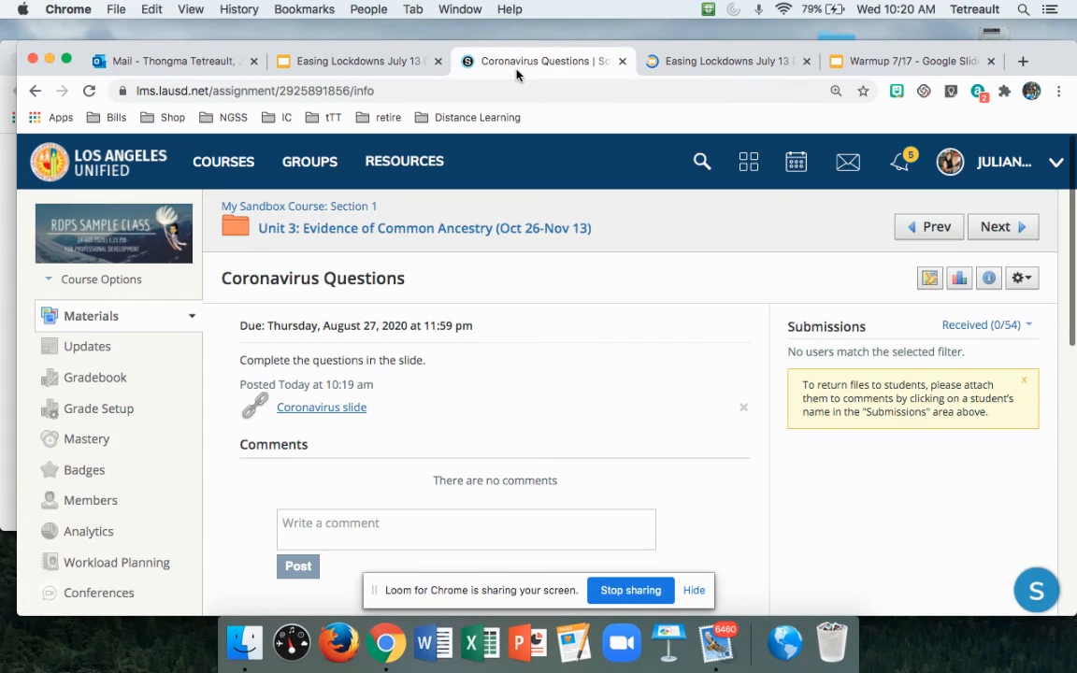
scroll(481, 343, "down", 2)
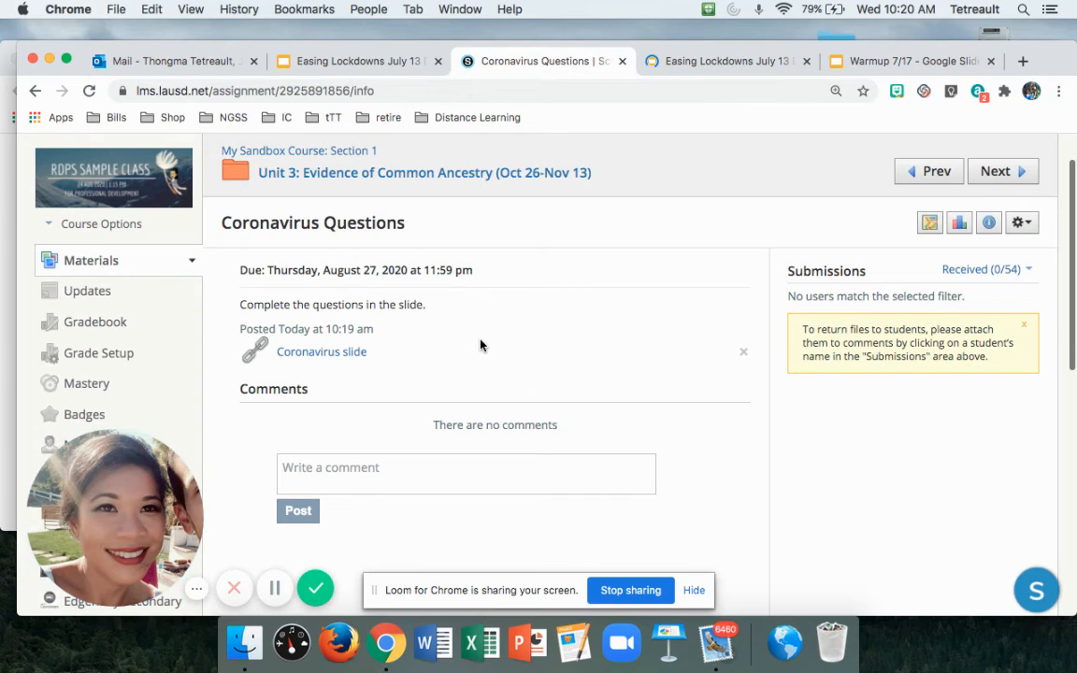
scroll(481, 345, "up", 1)
scroll(480, 345, "down", 1)
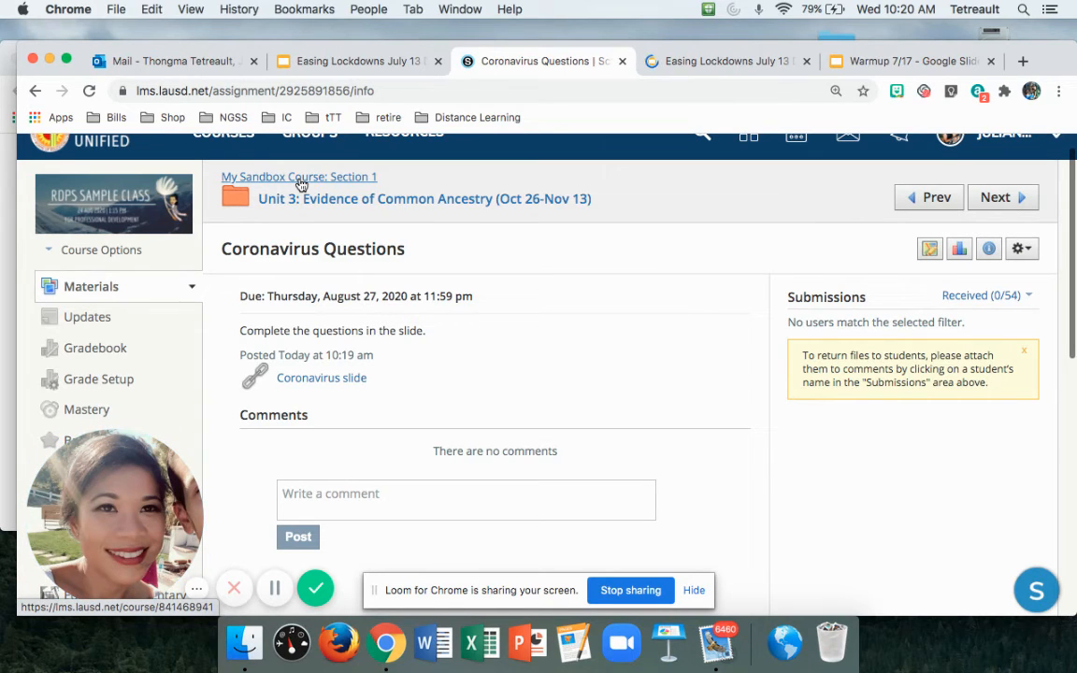
left_click(34, 92)
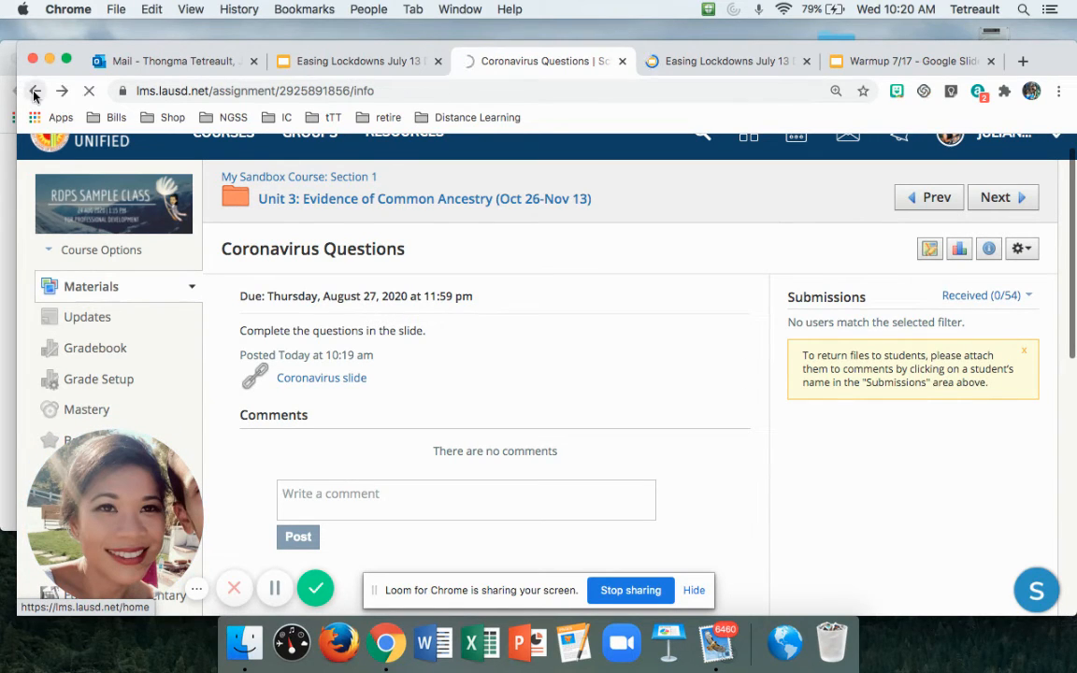
left_click(35, 92)
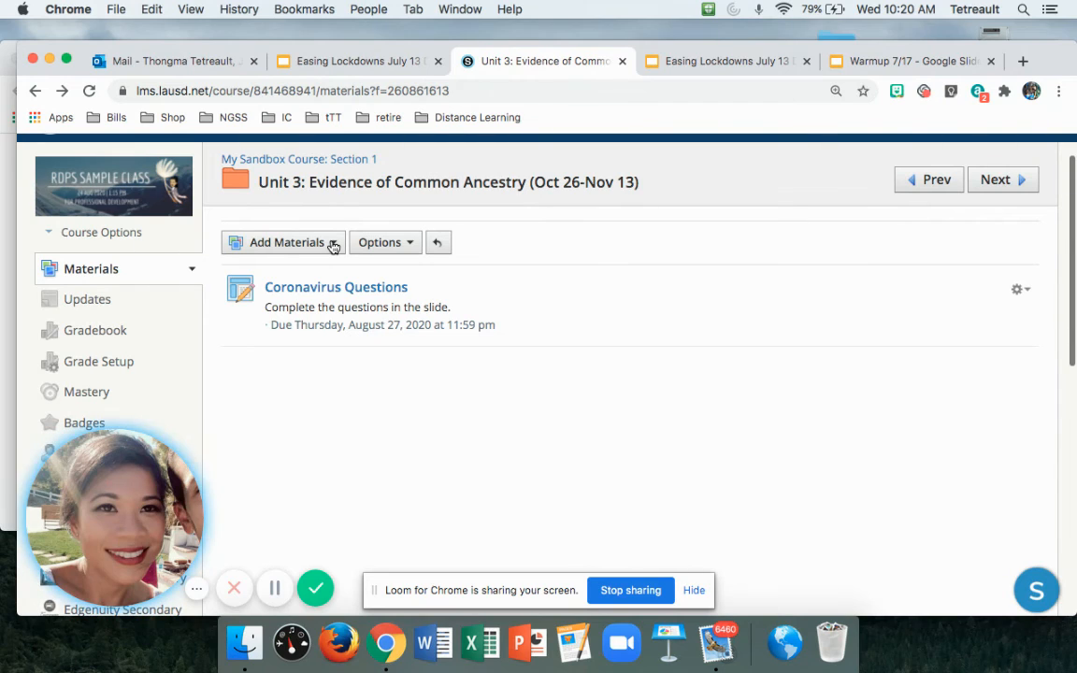
Step: Start adding a link as a new material in the Unit 3 folder and paste the presentation's sharing link as its URL
left_click(333, 245)
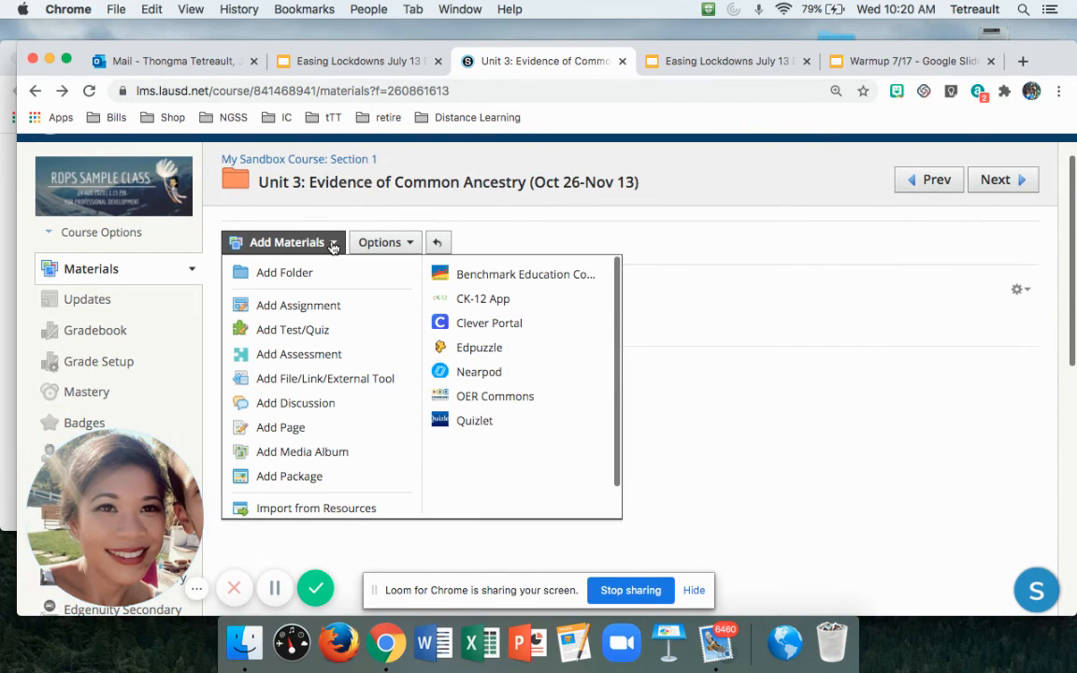
left_click(313, 387)
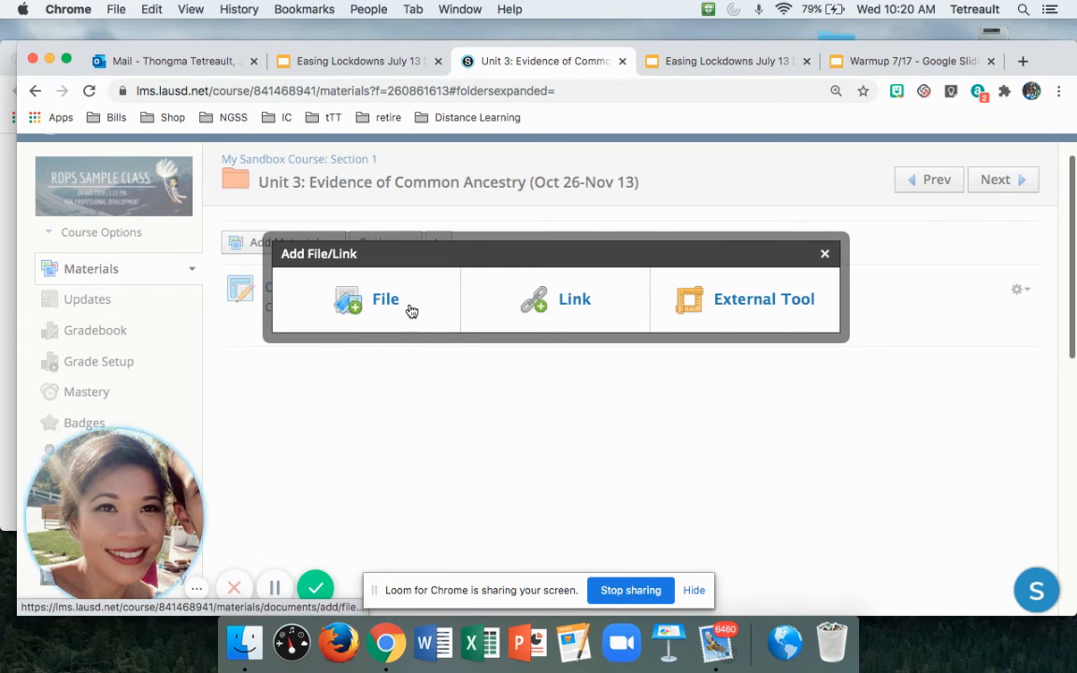
left_click(534, 307)
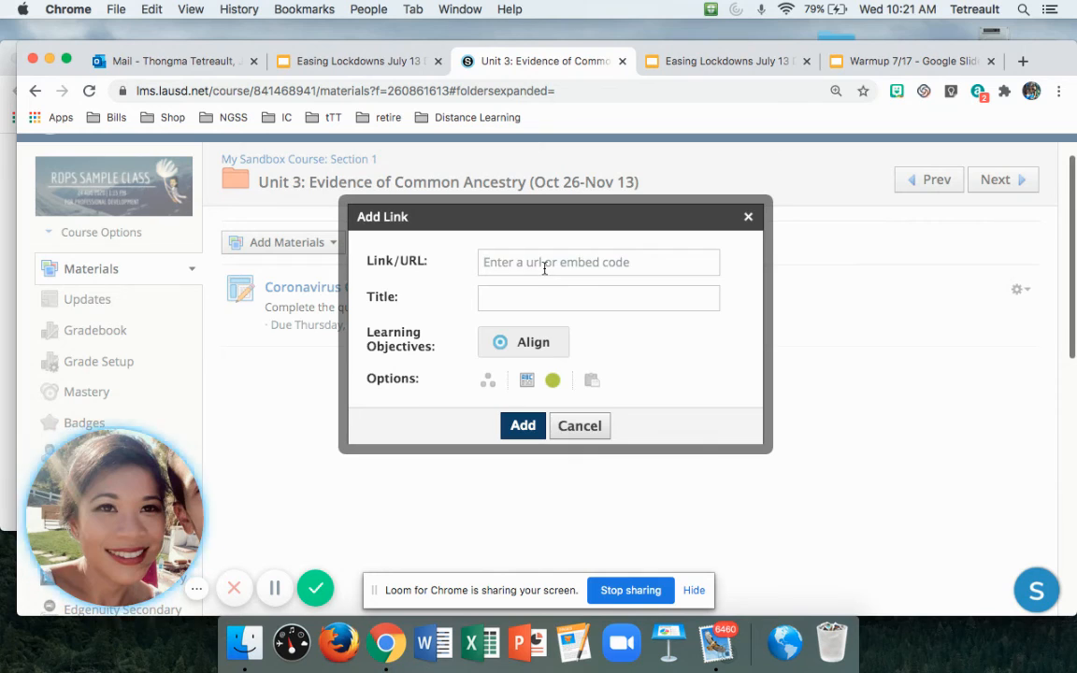
right_click(545, 267)
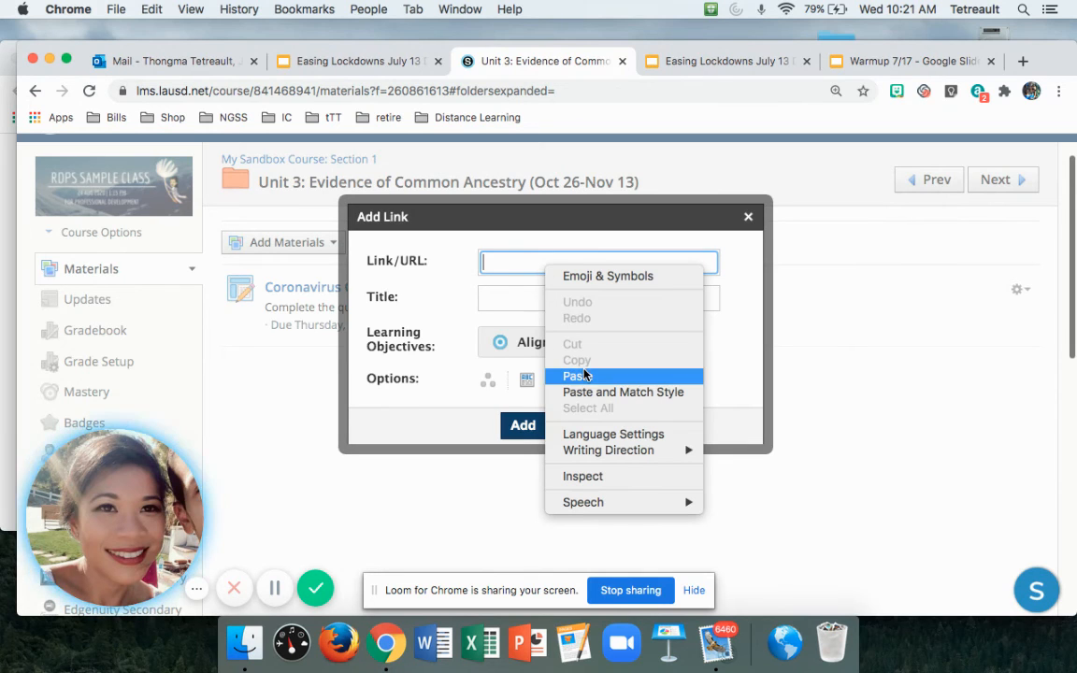
left_click(517, 375)
Step: Title the new link "coronavirus" and add it to the Unit 3 folder
left_click(581, 300)
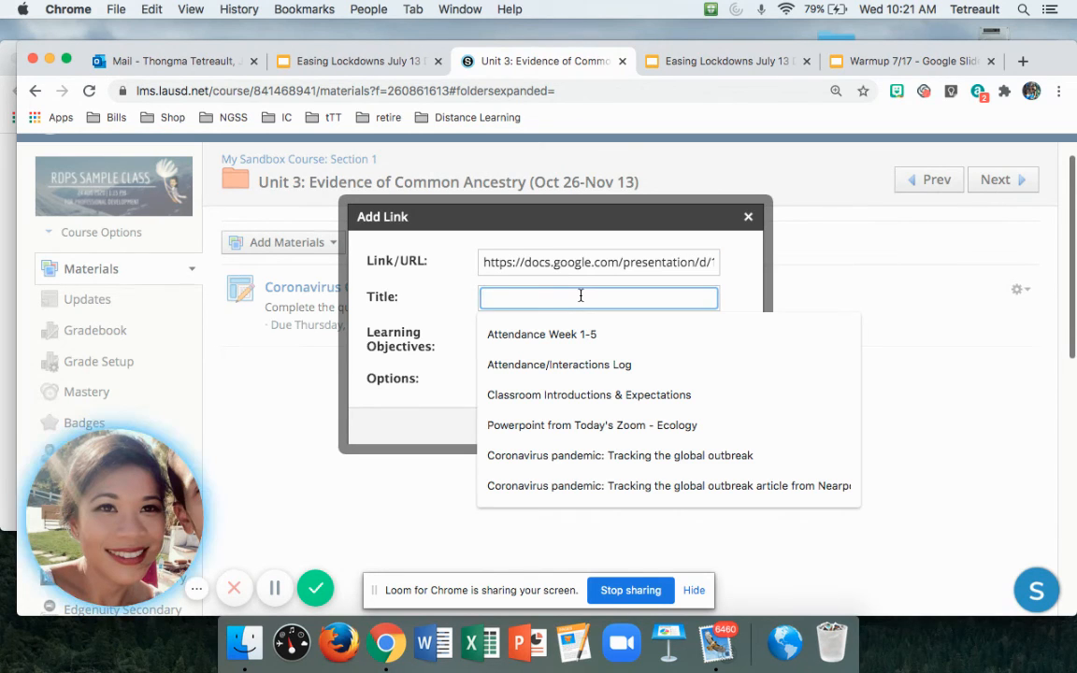
type("cornoa")
key("BackSpace")
key("BackSpace")
key("BackSpace")
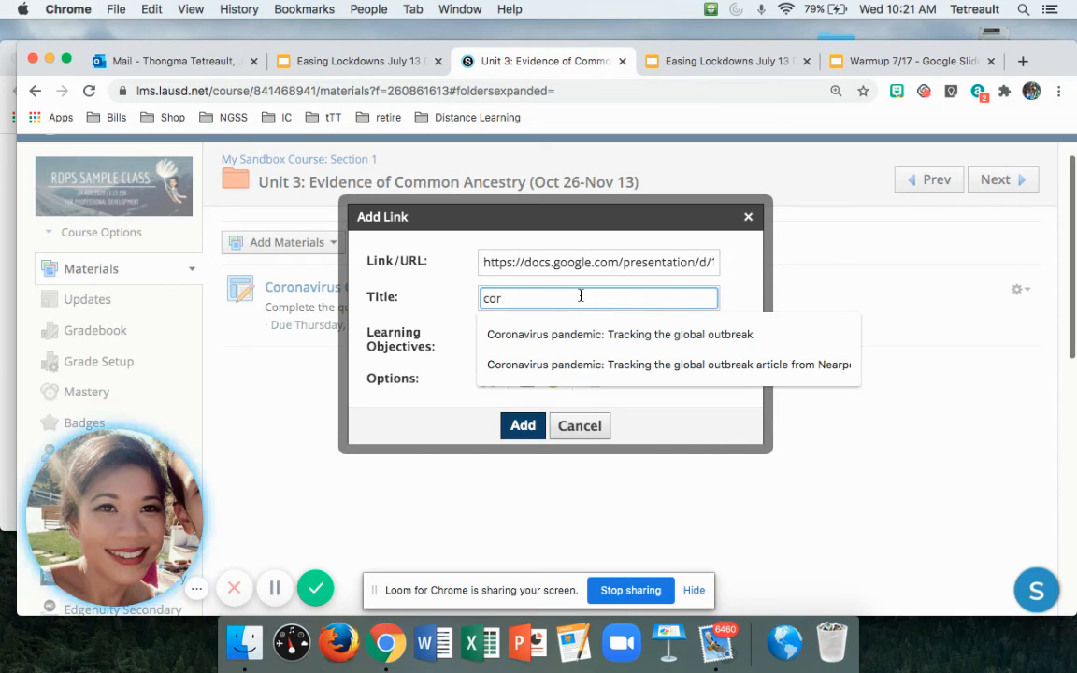
type("onavirus")
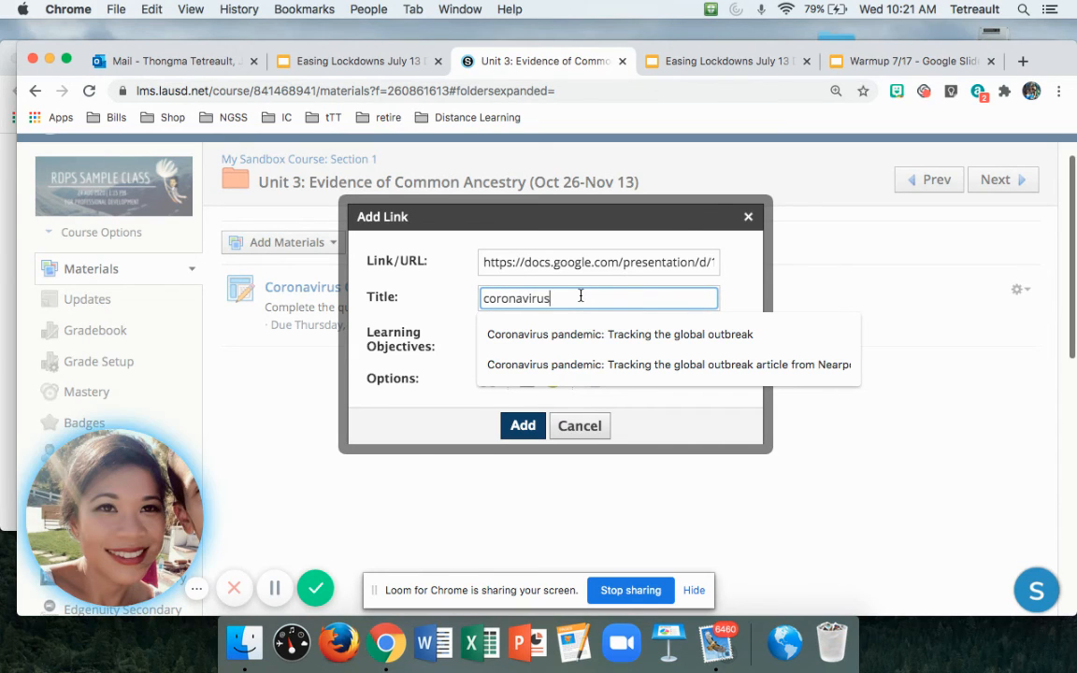
left_click(522, 427)
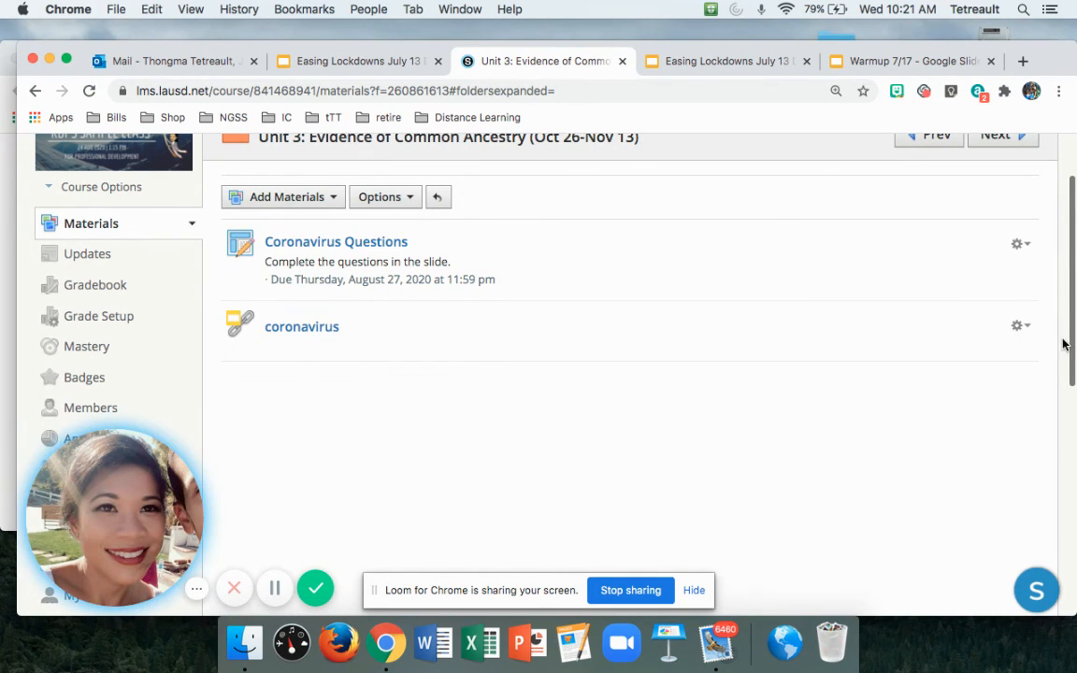
Step: Open the coronavirus link material for editing, review its URL and title, and save it
left_click(1021, 327)
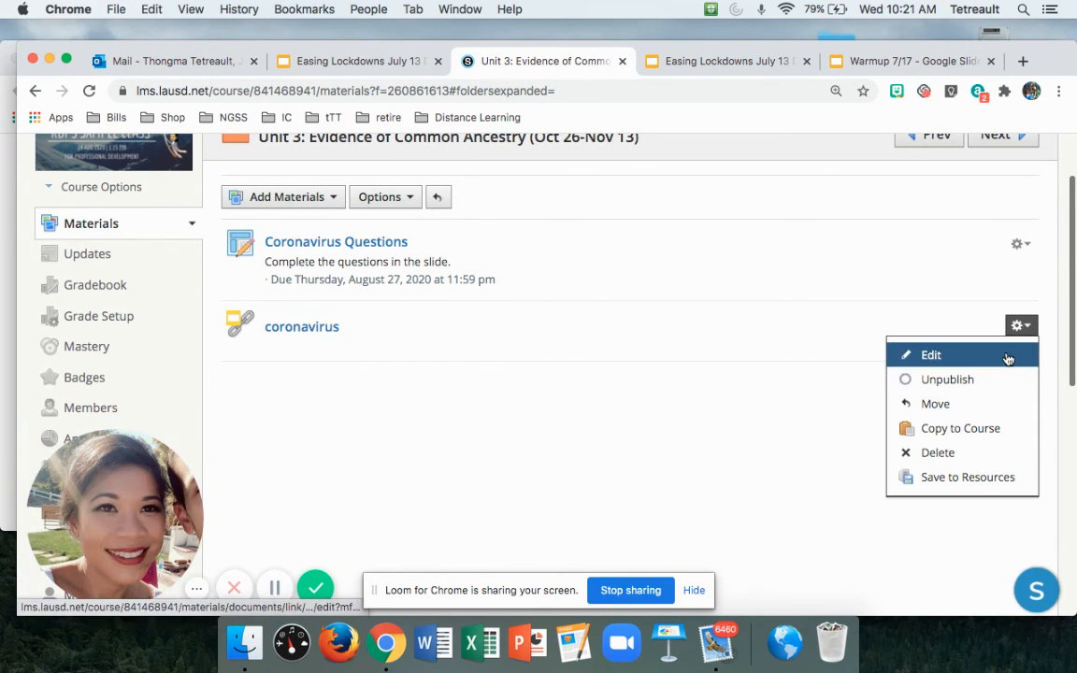
left_click(1012, 355)
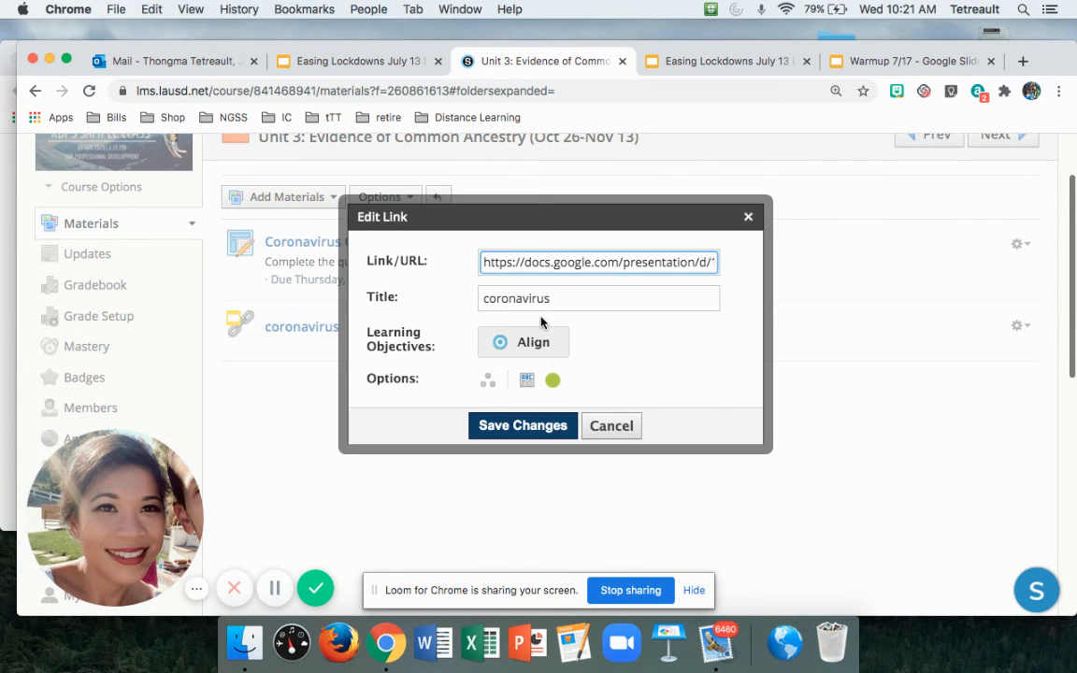
left_click(549, 433)
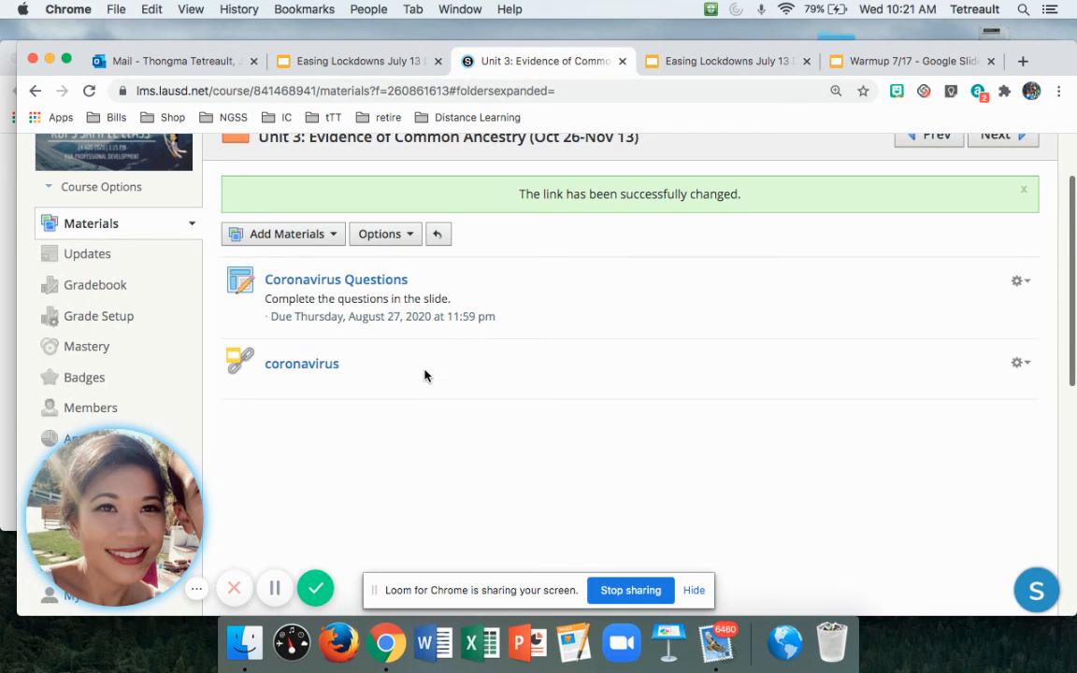
Step: Open the coronavirus link material to view the embedded presentation, and move the browser window higher on the desktop
left_click(304, 364)
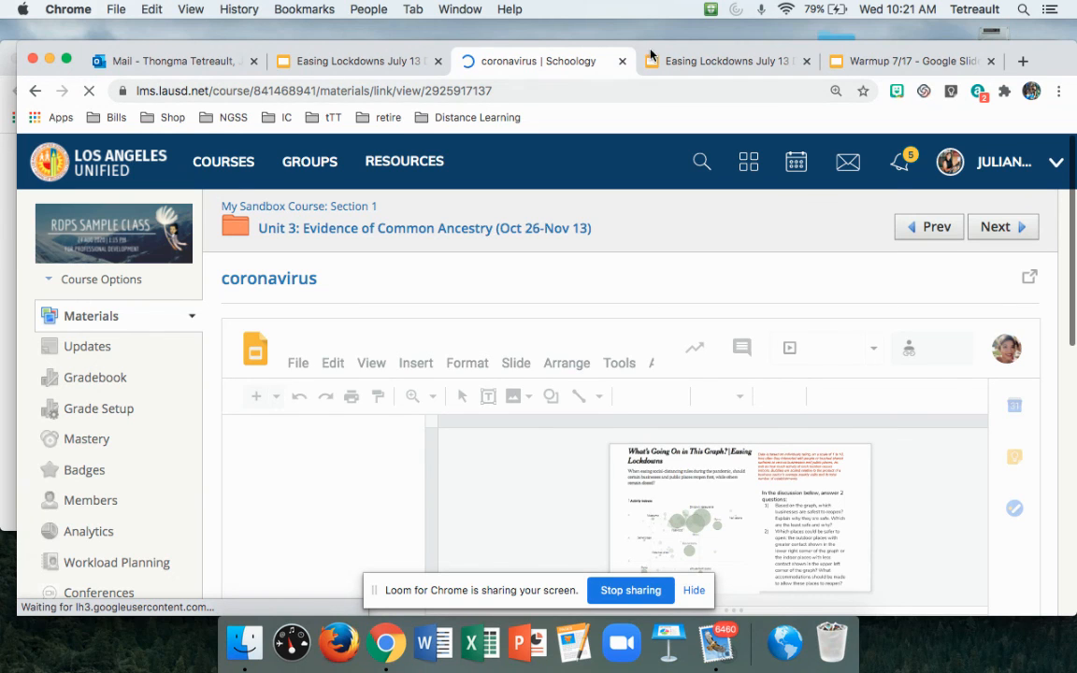
left_click_drag(649, 51, 621, 9)
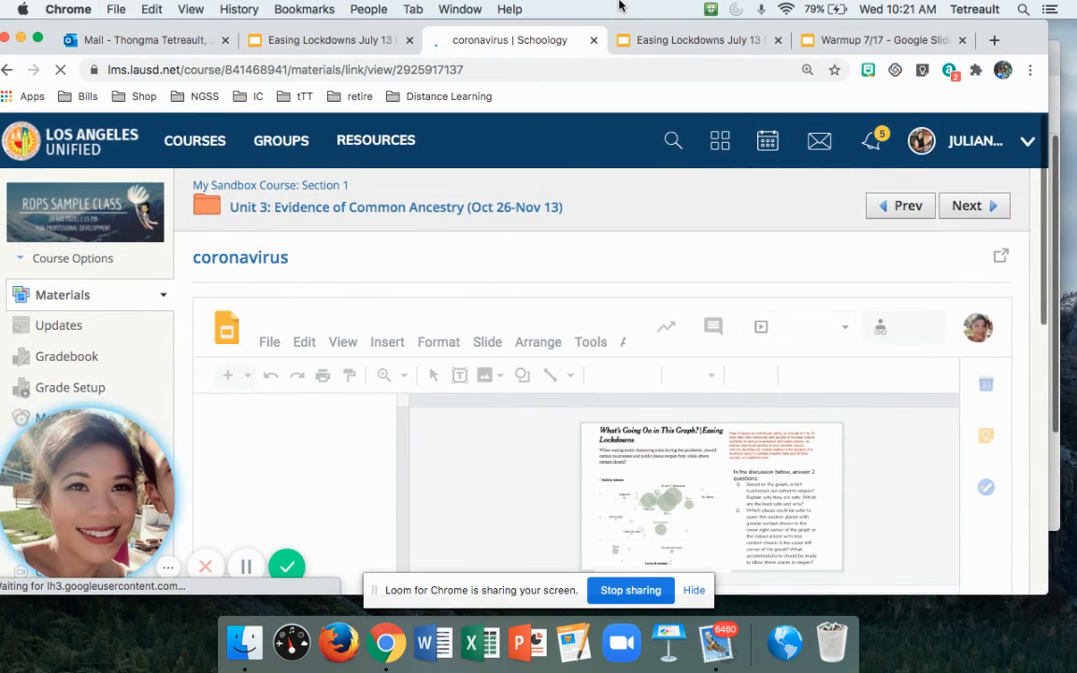